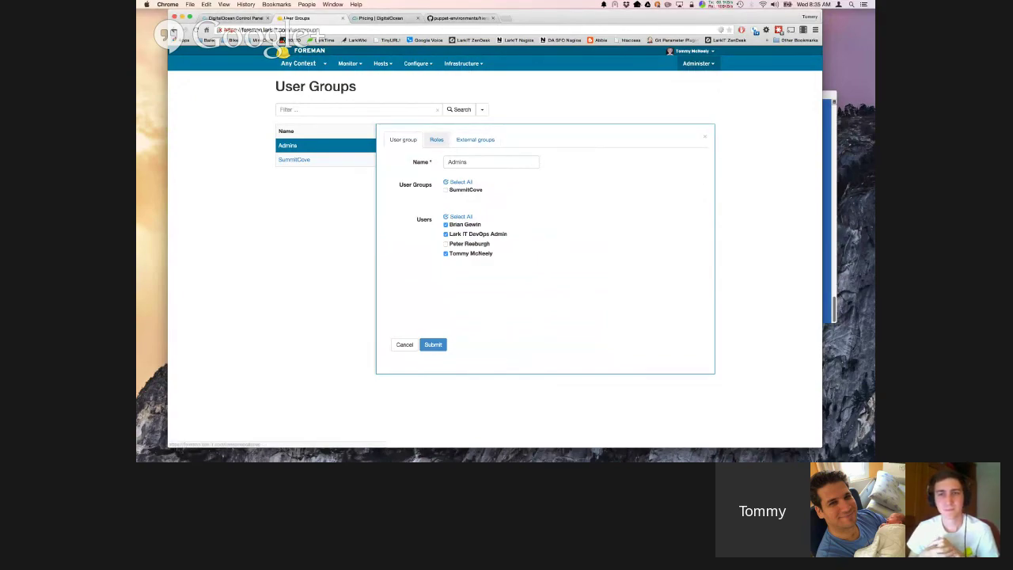
Show the Admins user group's external groups and highlight the foreman-admins entry
{"action": "left_click", "coordinate": [475, 139]}
{"action": "left_click_drag", "start_coordinate": [393, 180], "coordinate": [434, 179]}
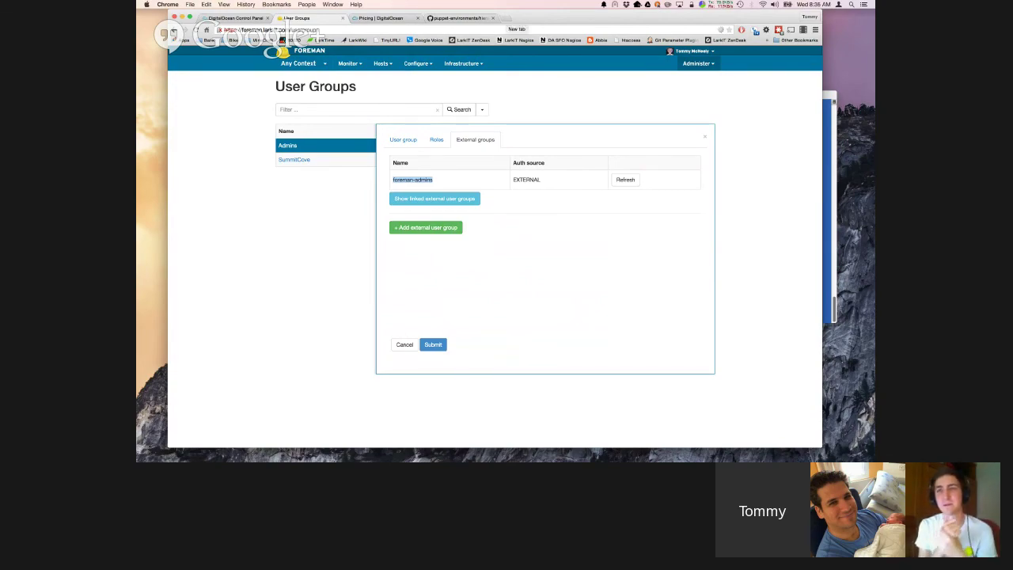
Open the IPA identity management site in a new browser tab and log in with the account's username and password
{"action": "key", "text": "super+t"}
{"action": "type", "text": "ipa"}
{"action": "key", "text": "Return"}
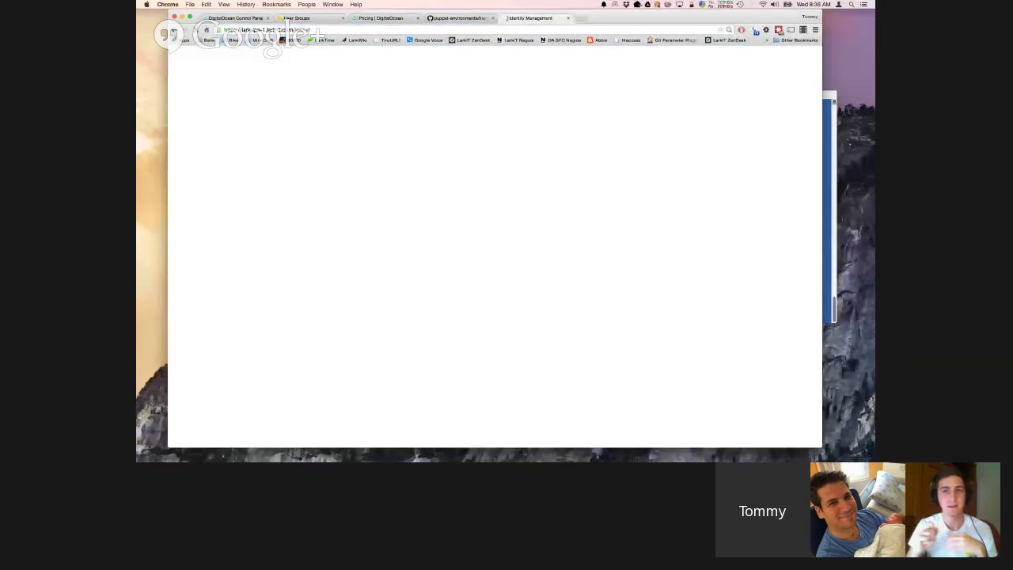
{"action": "type", "text": "tommy"}
{"action": "key", "text": "Tab"}
{"action": "type", "text": "••••••••••"}
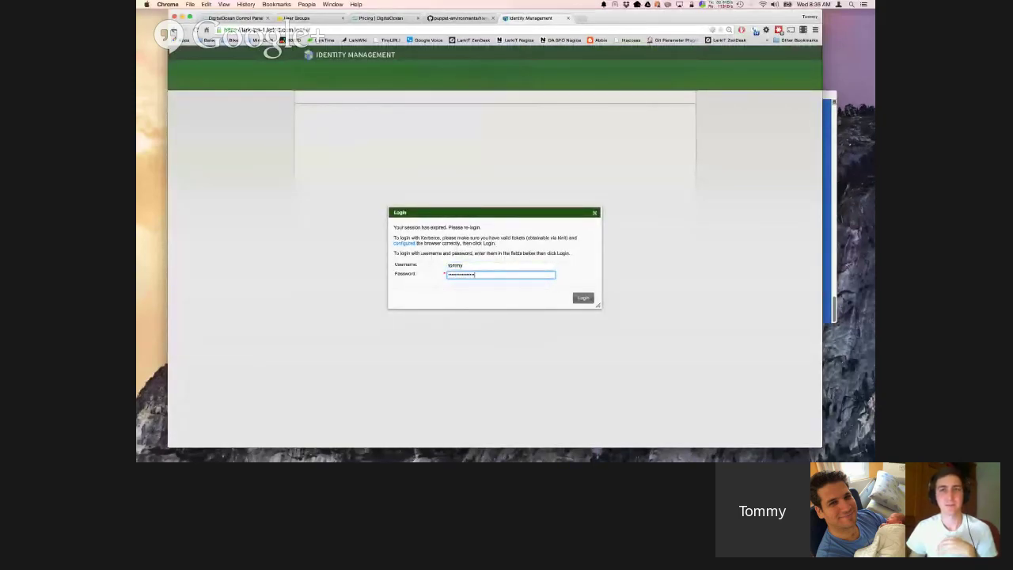
{"action": "key", "text": "Return"}
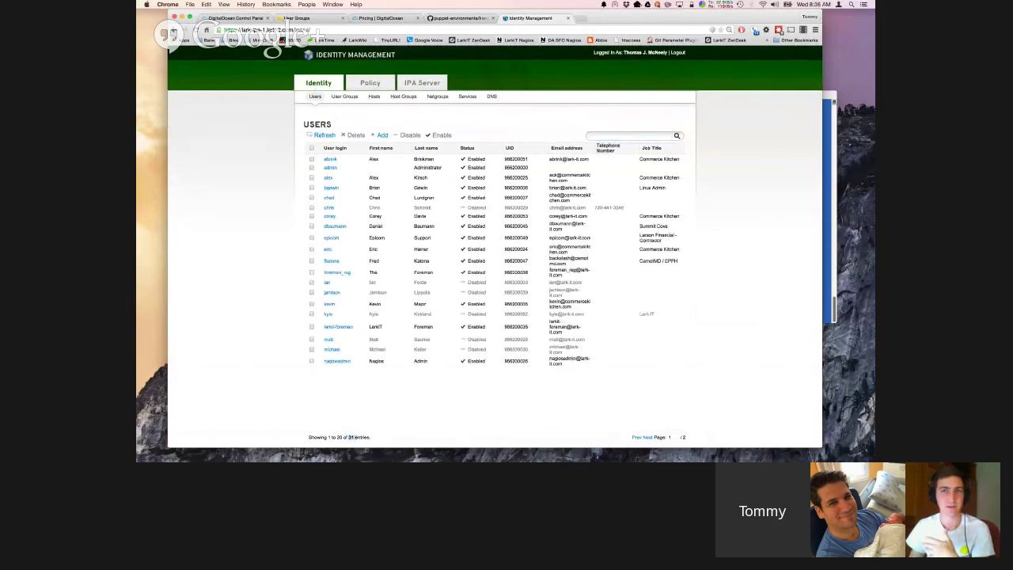
{"action": "scroll", "coordinate": [570, 358], "scroll_direction": "down", "scroll_amount": 1}
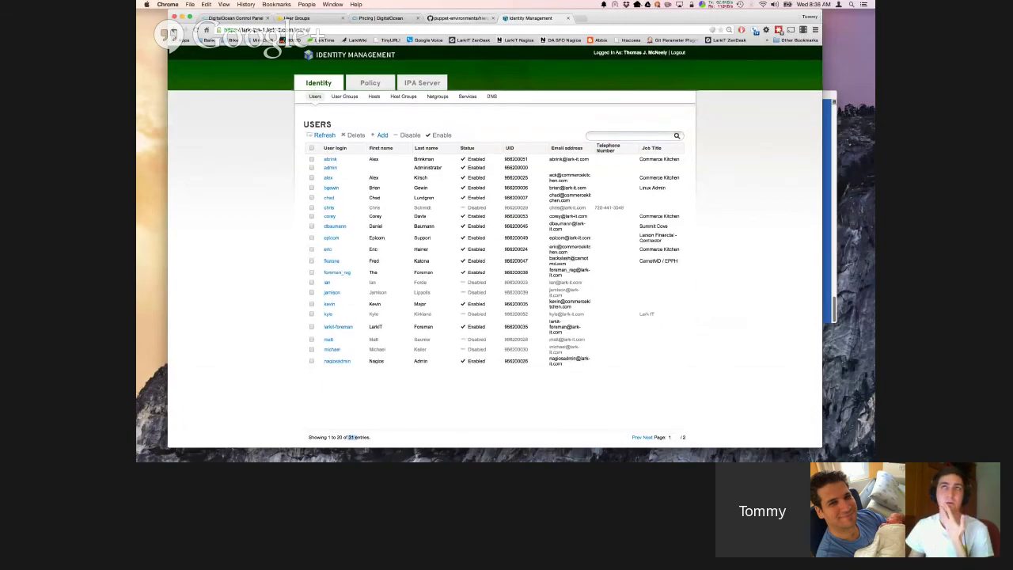
Return to Foreman, open its About page and highlight the version under System Information
{"action": "key", "text": "ctrl+shift+Tab"}
{"action": "key", "text": "ctrl+shift+Tab"}
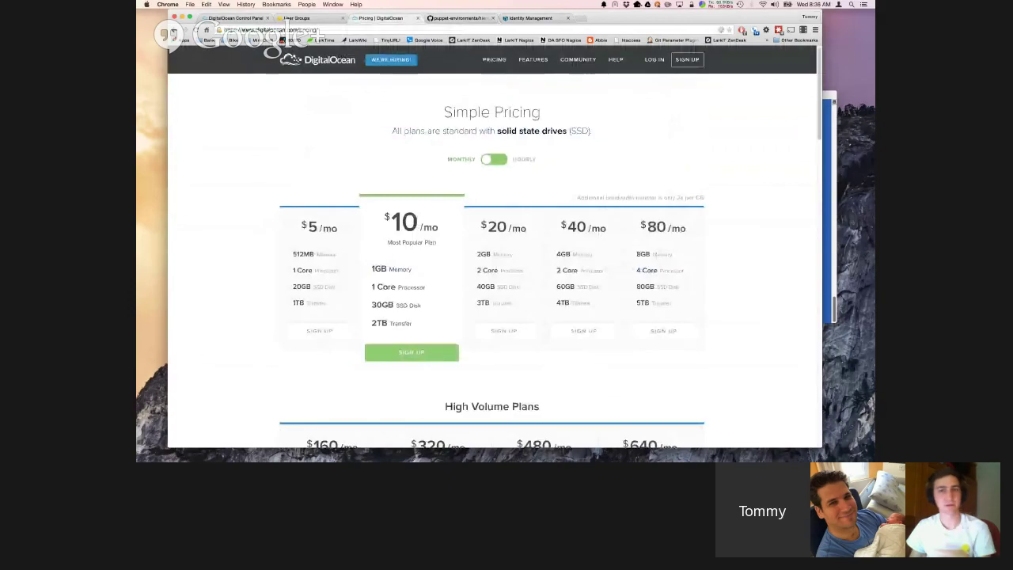
{"action": "key", "text": "ctrl+shift+Tab"}
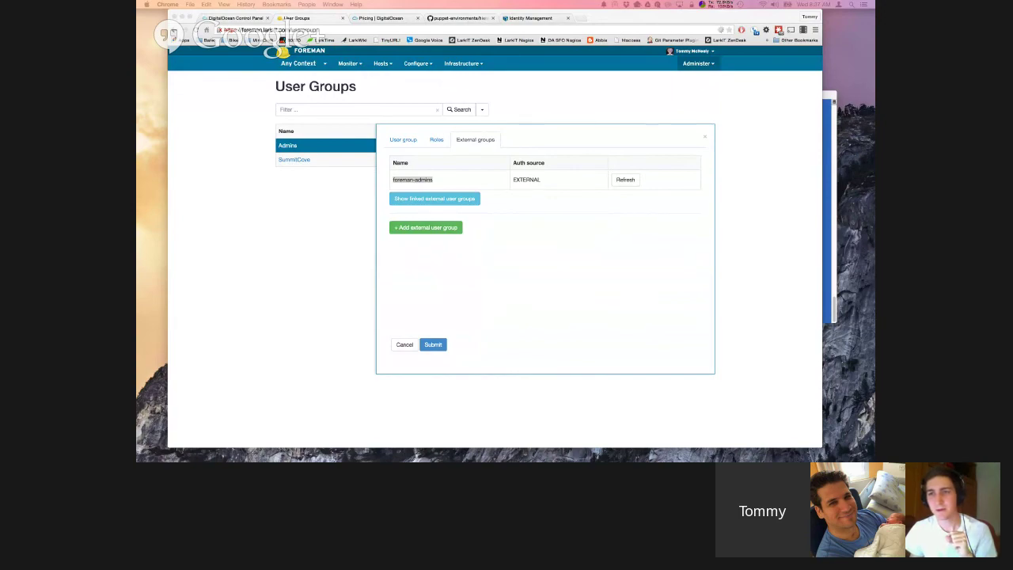
{"action": "key", "text": "super+Tab"}
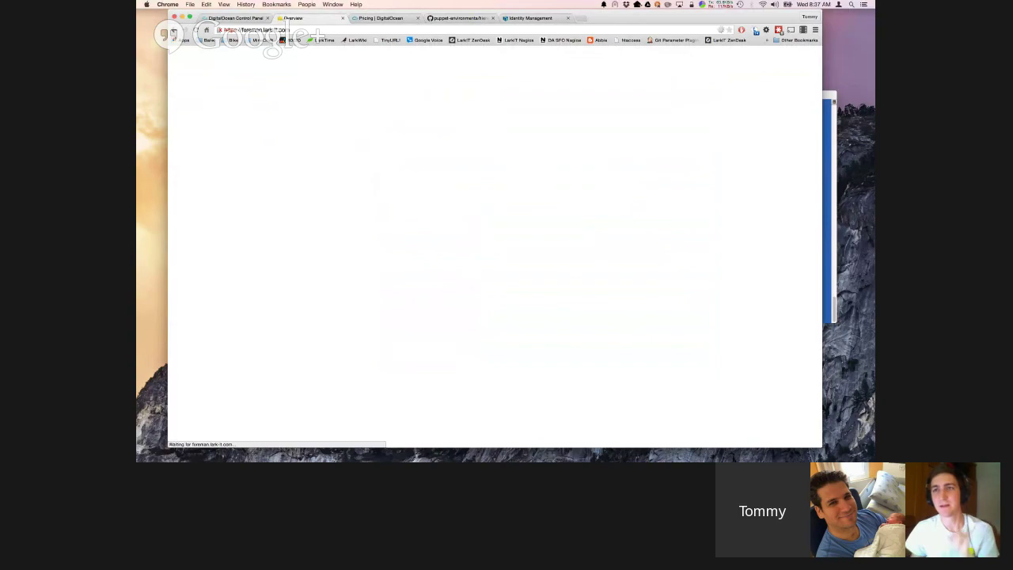
{"action": "left_click", "coordinate": [697, 63]}
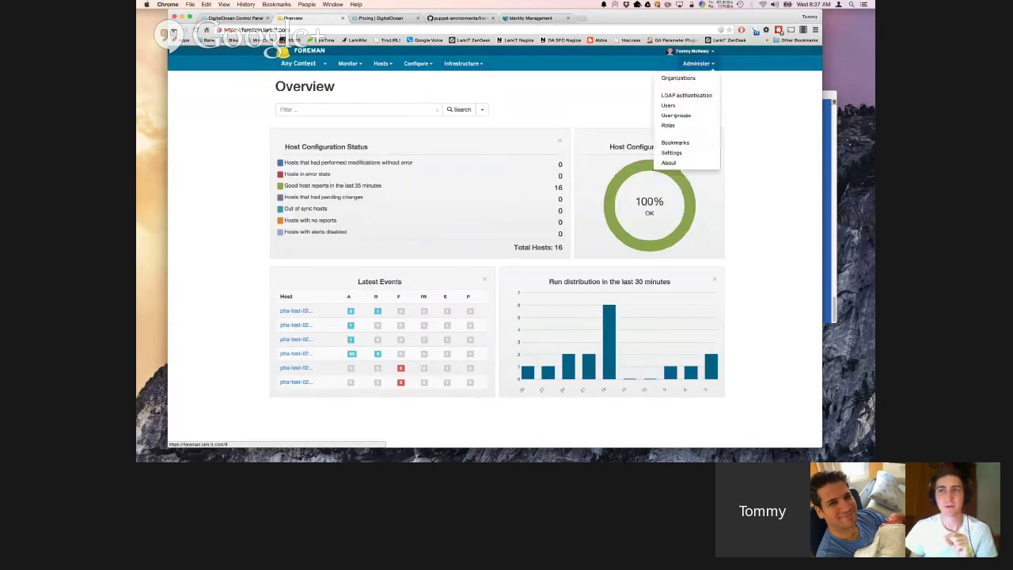
{"action": "left_click", "coordinate": [670, 163]}
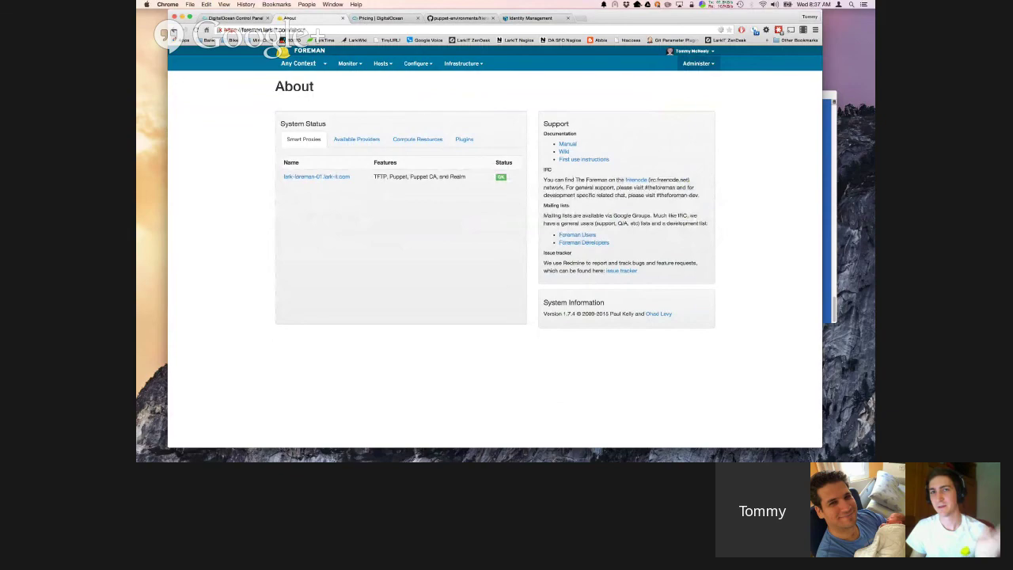
{"action": "left_click_drag", "start_coordinate": [543, 314], "coordinate": [608, 314]}
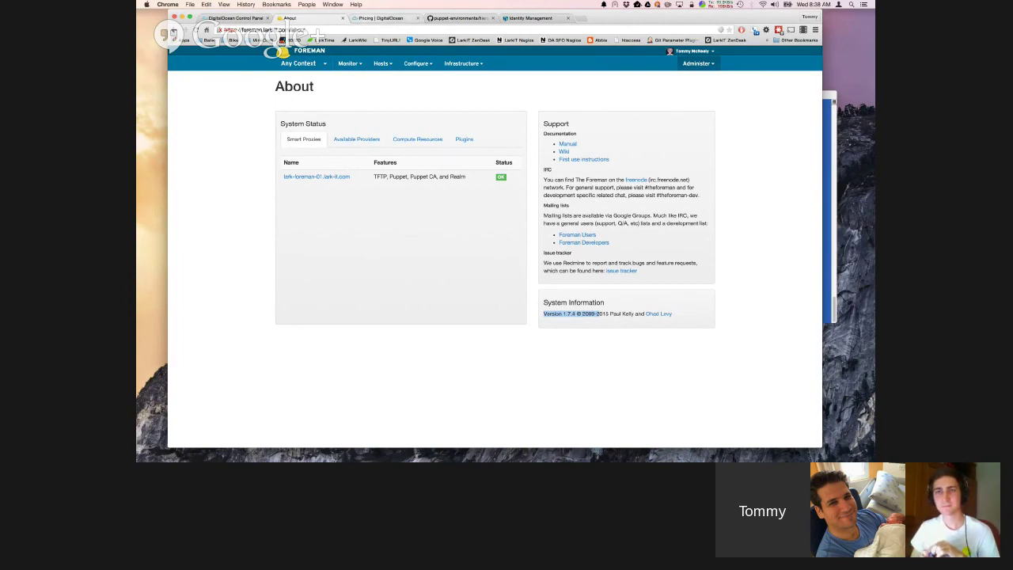
Review the snapshot page and event history of the lark-foreman-01.lark-it.com droplet in DigitalOcean, then return to Foreman's About page
{"action": "key", "text": "ctrl+Tab"}
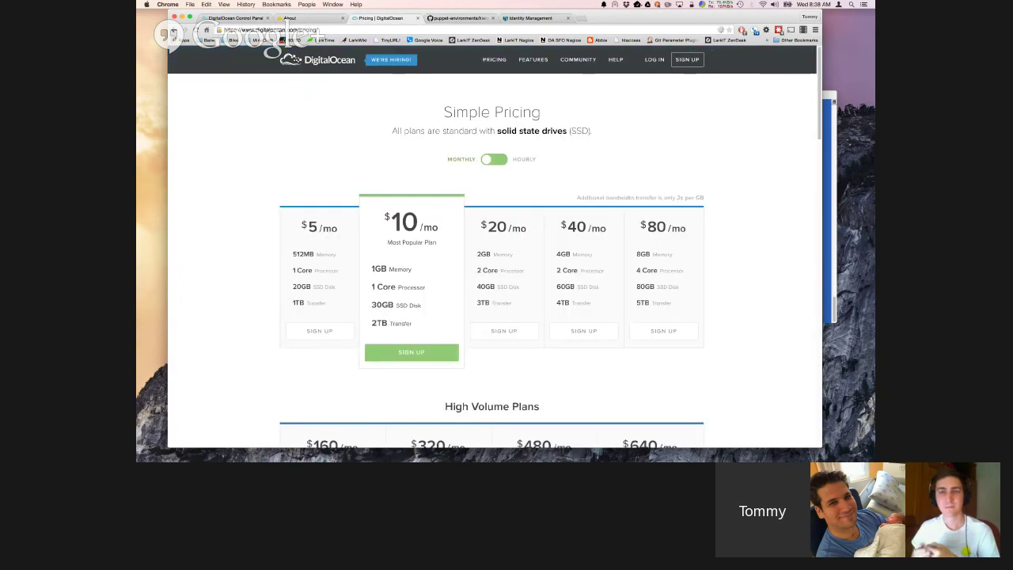
{"action": "key", "text": "super+1"}
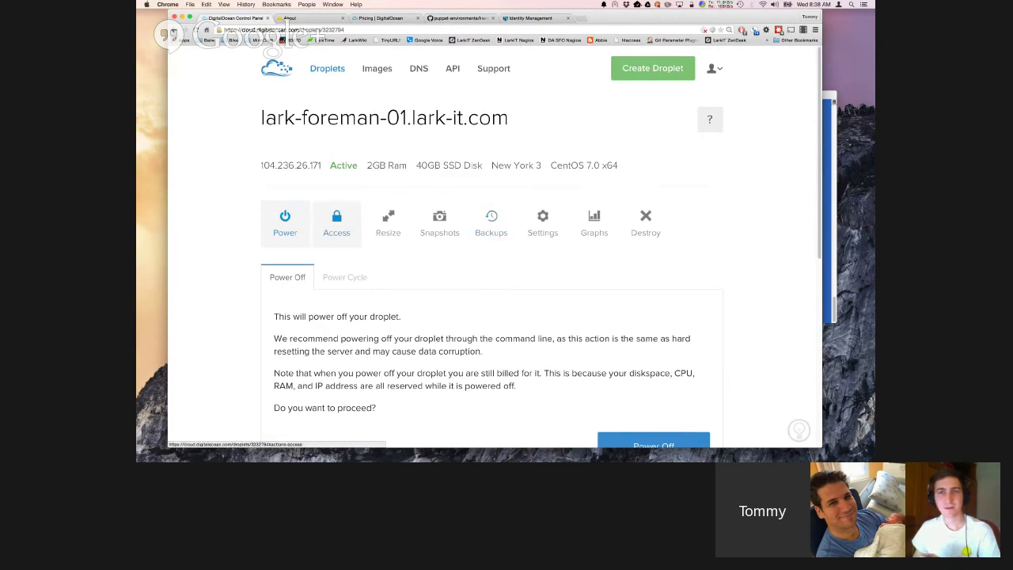
{"action": "left_click", "coordinate": [440, 224]}
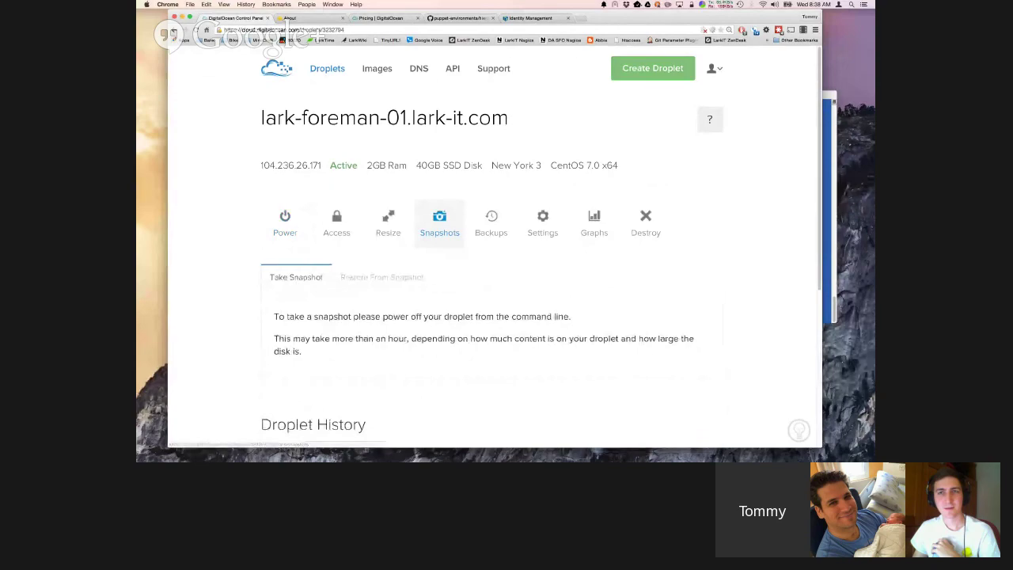
{"action": "scroll", "coordinate": [439, 224], "scroll_direction": "down", "scroll_amount": 5}
{"action": "scroll", "coordinate": [491, 269], "scroll_direction": "down", "scroll_amount": 2}
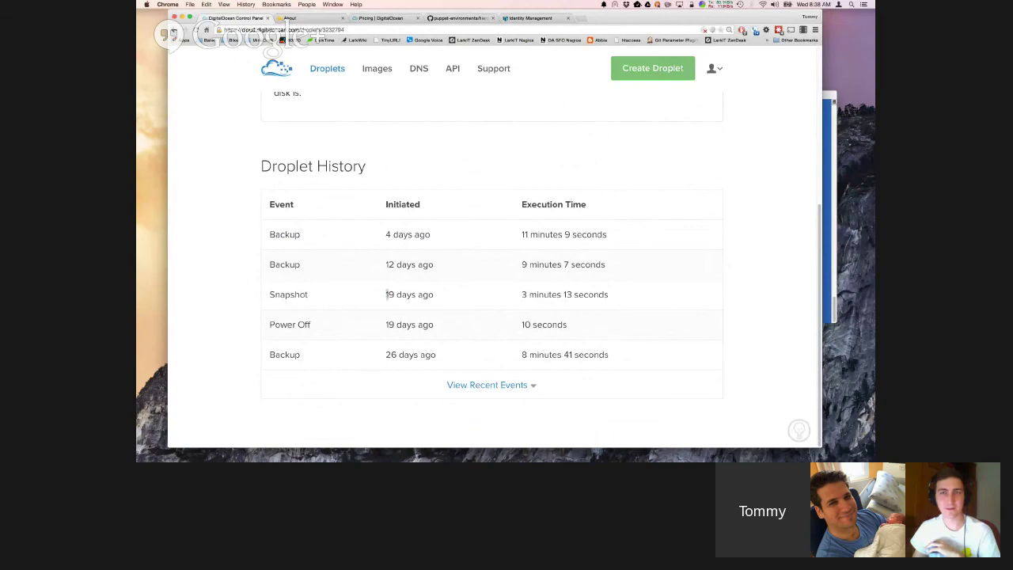
{"action": "scroll", "coordinate": [387, 294], "scroll_direction": "up", "scroll_amount": 5}
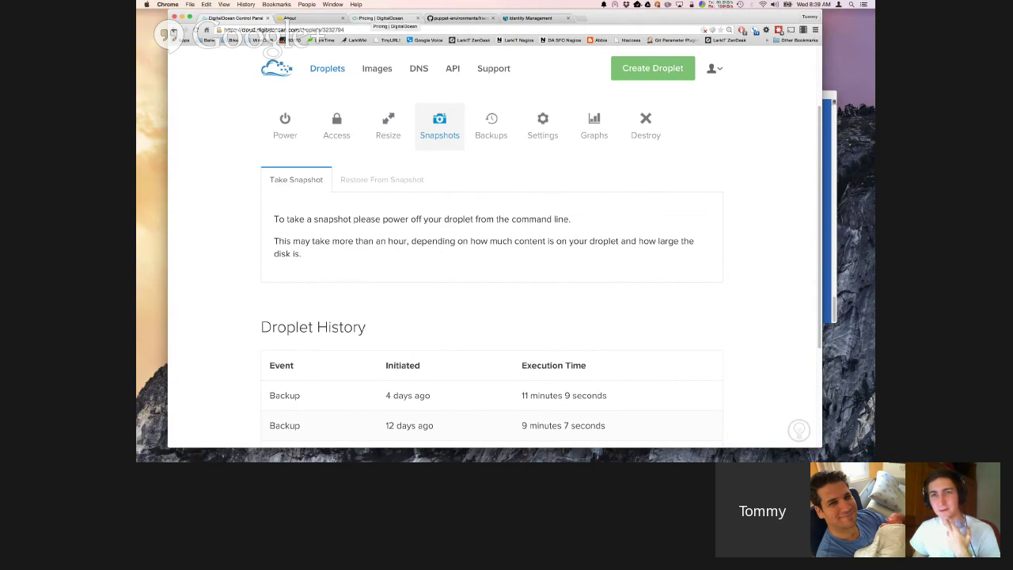
{"action": "left_click", "coordinate": [380, 18]}
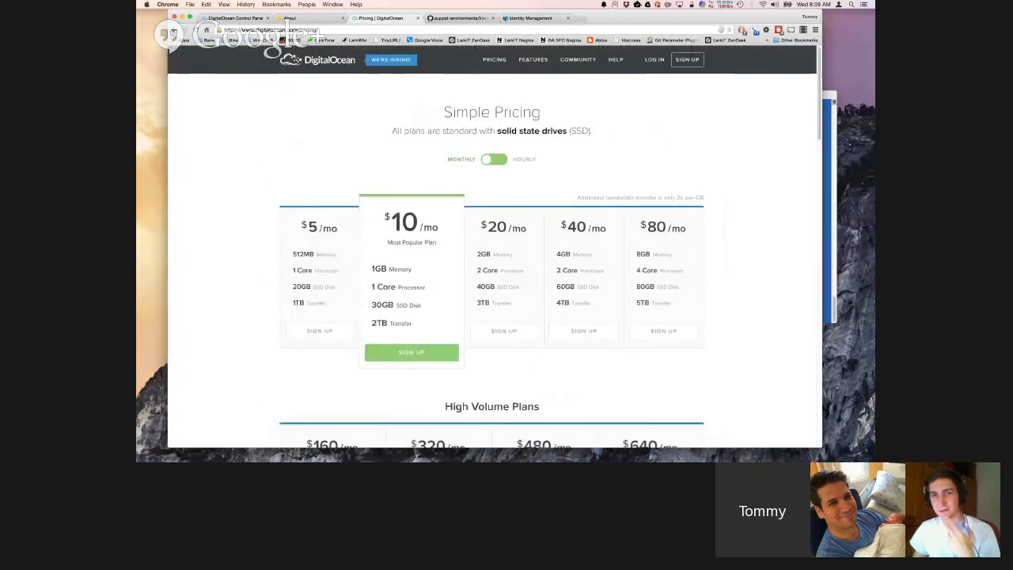
{"action": "left_click", "coordinate": [289, 18]}
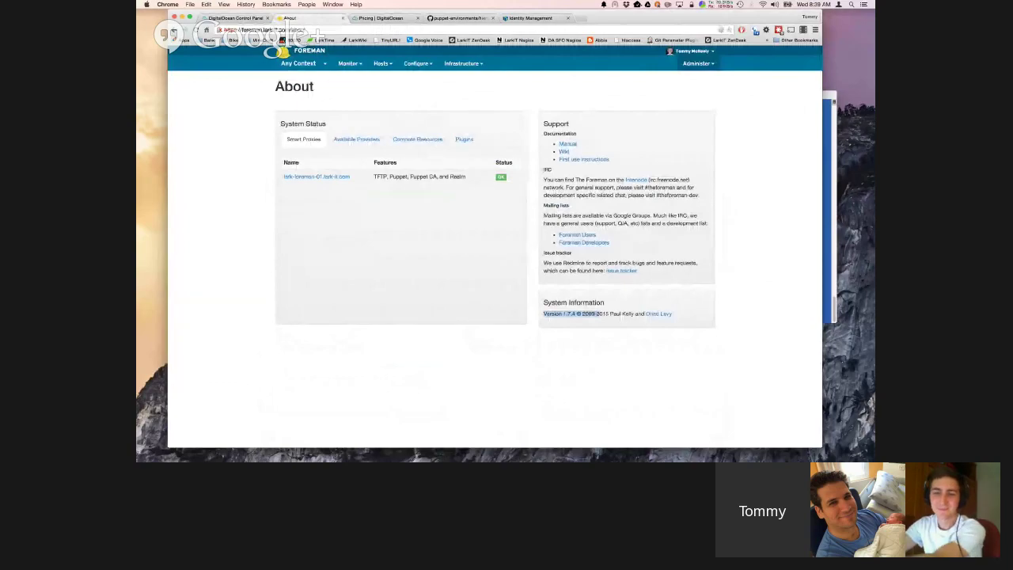
Switch to the Terminal and look back through its earlier output, returning to the current prompt
{"action": "key", "text": "super+Tab"}
{"action": "scroll", "coordinate": [611, 210], "scroll_direction": "up", "scroll_amount": 15}
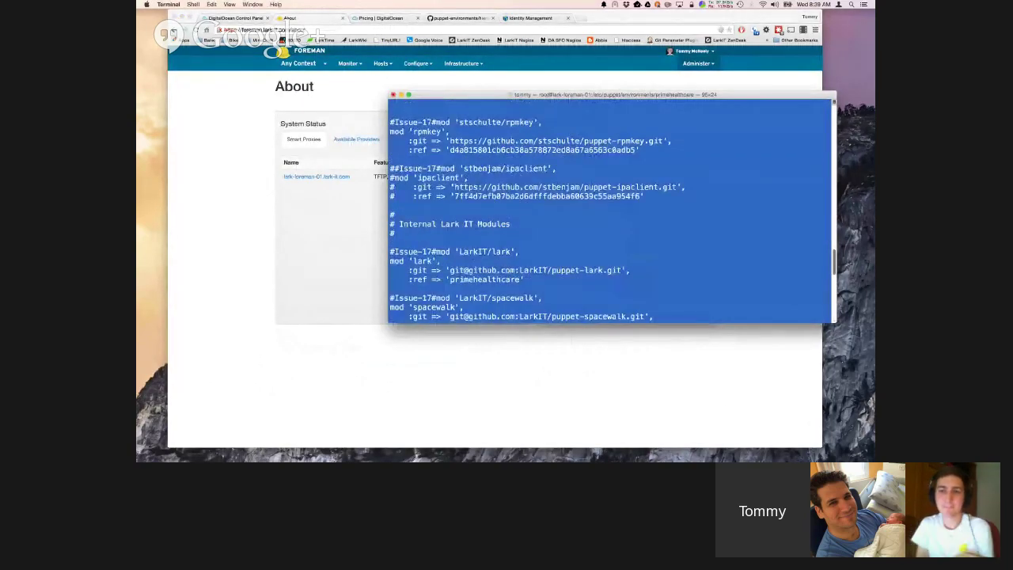
{"action": "scroll", "coordinate": [611, 210], "scroll_direction": "up", "scroll_amount": 20}
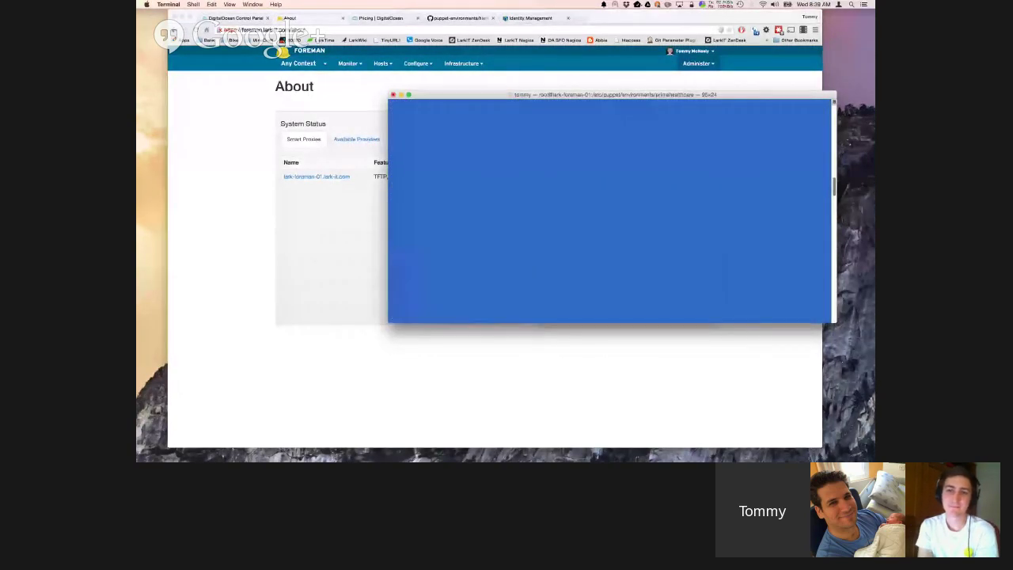
{"action": "scroll", "coordinate": [611, 210], "scroll_direction": "up", "scroll_amount": 7}
{"action": "scroll", "coordinate": [612, 209], "scroll_direction": "up", "scroll_amount": 5}
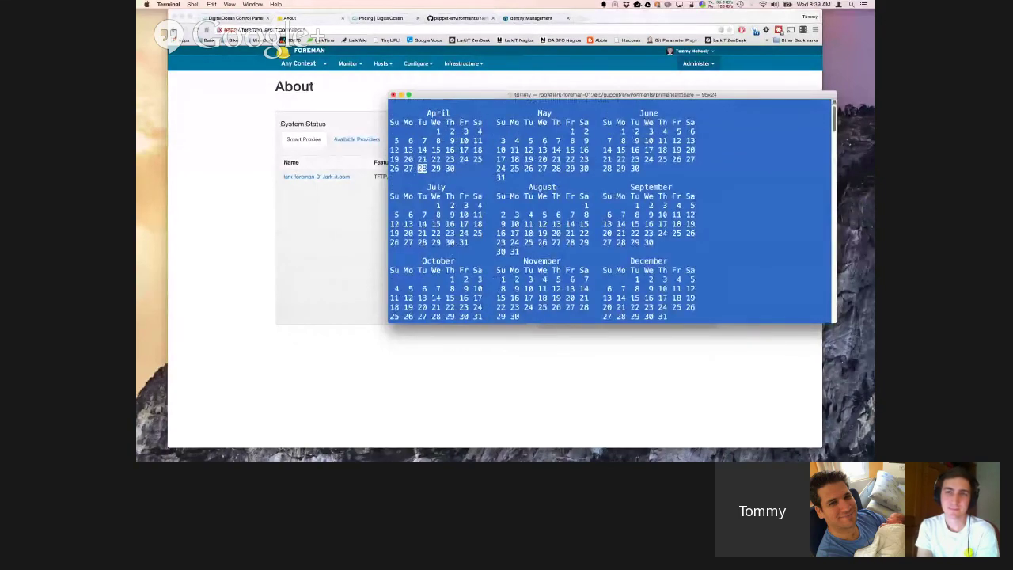
{"action": "scroll", "coordinate": [611, 209], "scroll_direction": "down", "scroll_amount": 20}
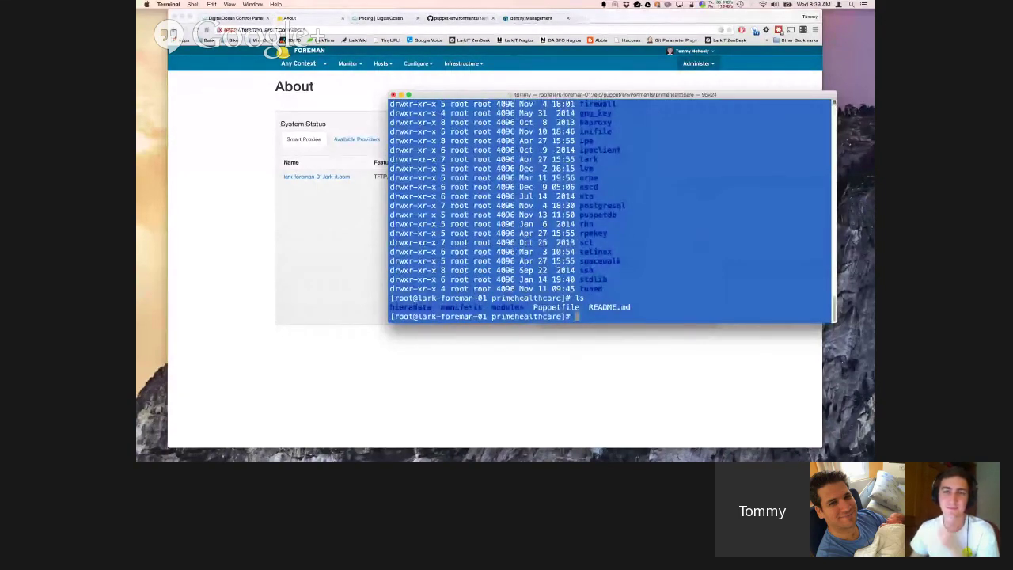
Check the Foreman server for available package upgrades by running yum check-upgrade
{"action": "type", "text": "yu"}
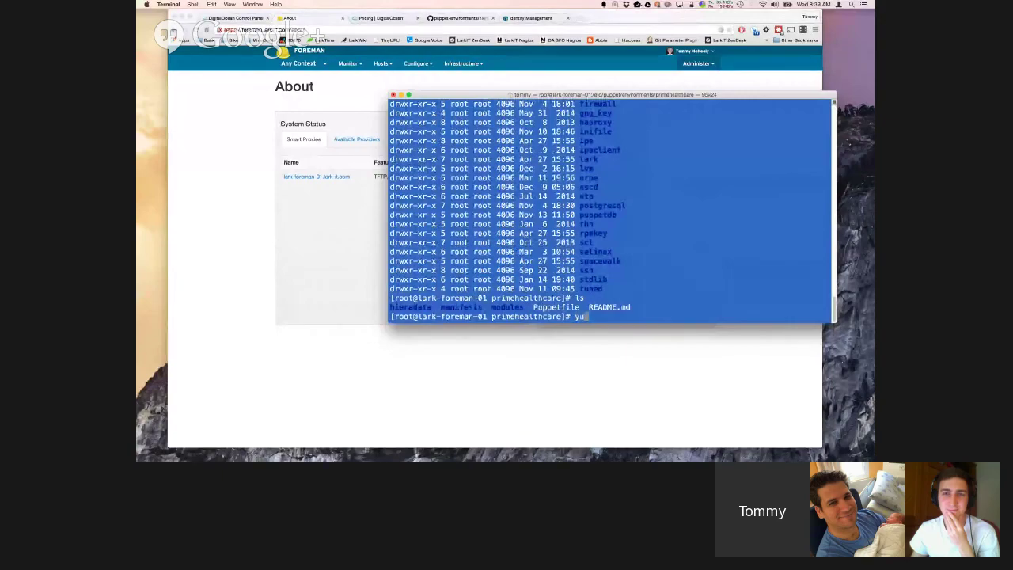
{"action": "type", "text": "m check-updg"}
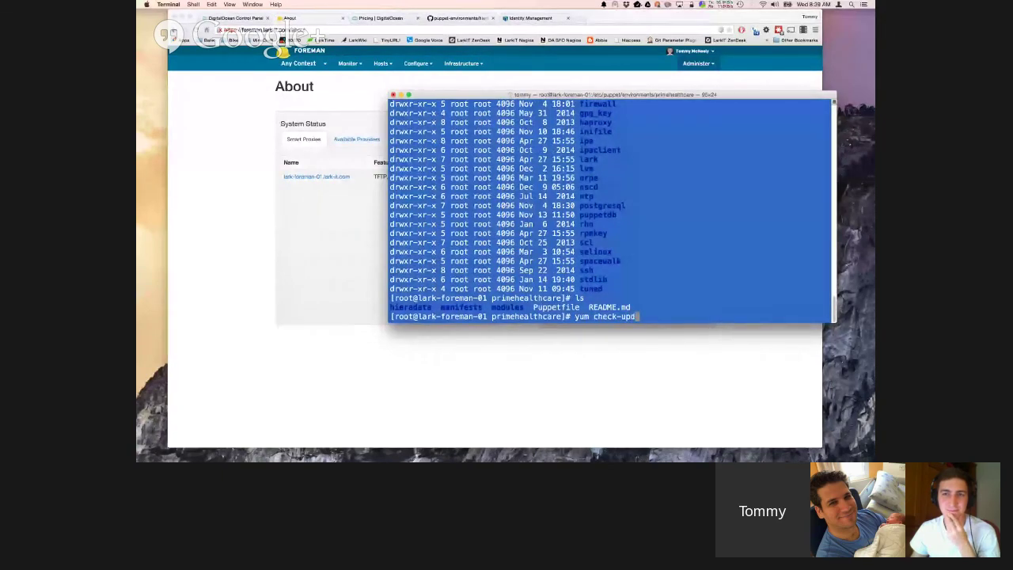
{"action": "key", "text": "BackSpace"}
{"action": "key", "text": "BackSpace"}
{"action": "type", "text": "grade"}
{"action": "key", "text": "Return"}
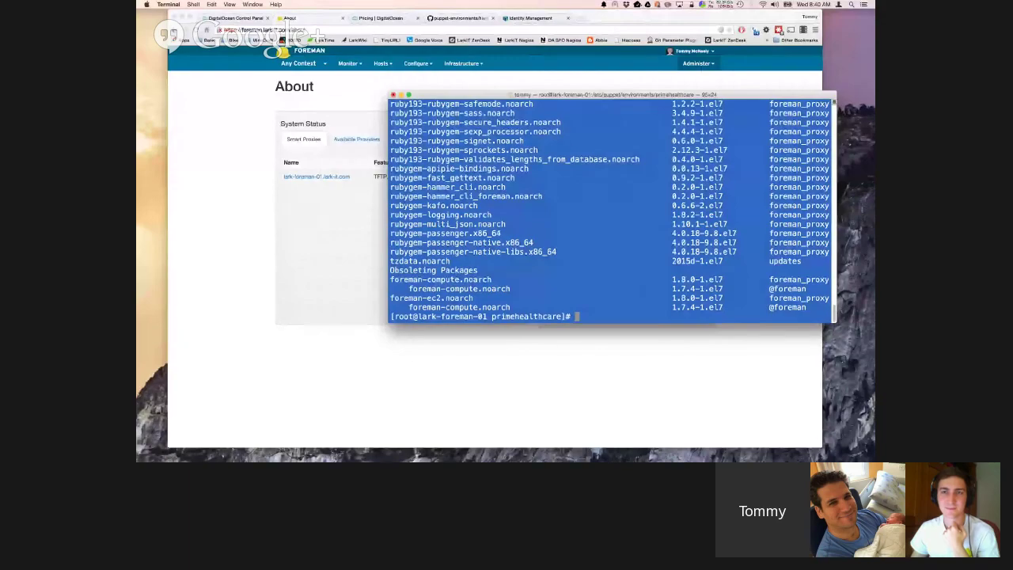
Examine the upgradable Foreman packages and highlight the foreman-compute and foreman-ec2 entries among the obsoleting packages
{"action": "scroll", "coordinate": [610, 210], "scroll_direction": "up", "scroll_amount": 15}
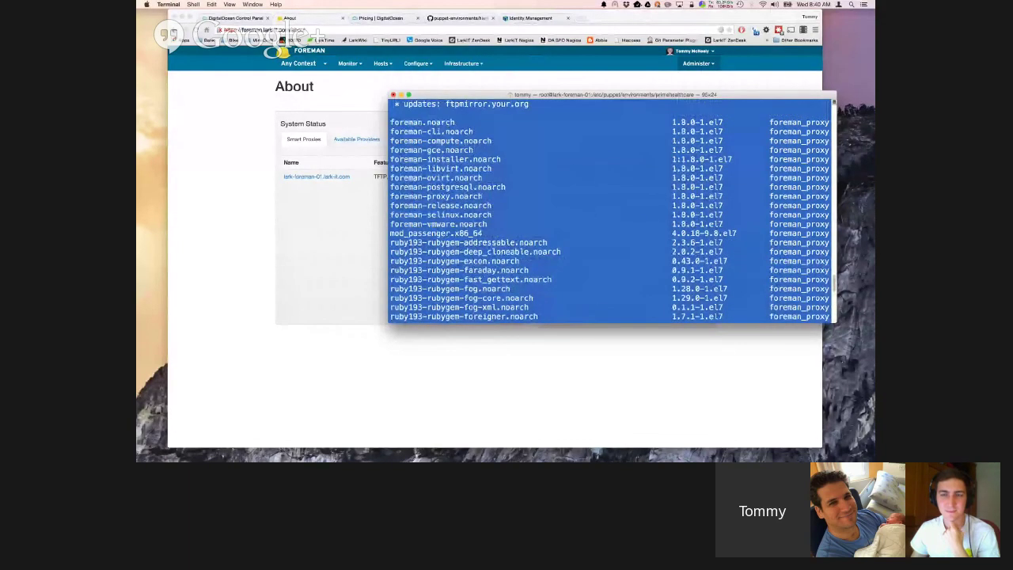
{"action": "scroll", "coordinate": [609, 210], "scroll_direction": "down", "scroll_amount": 15}
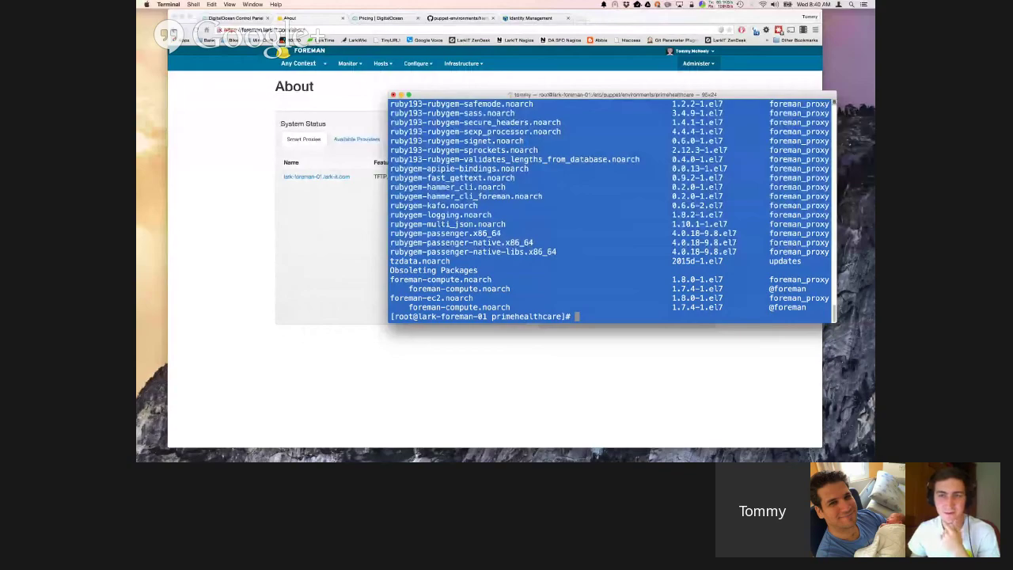
{"action": "triple_click", "coordinate": [440, 280]}
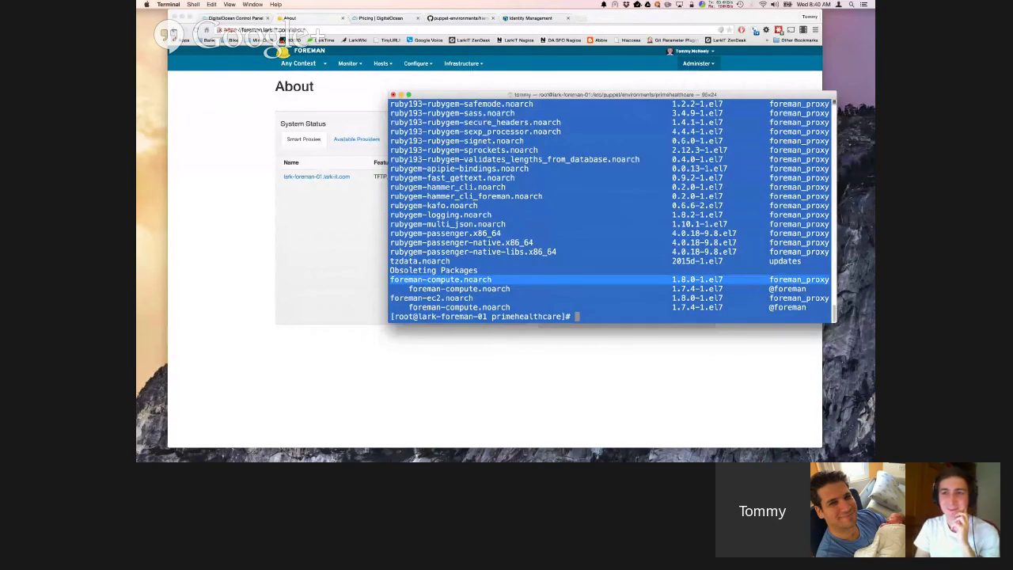
{"action": "triple_click", "coordinate": [432, 298]}
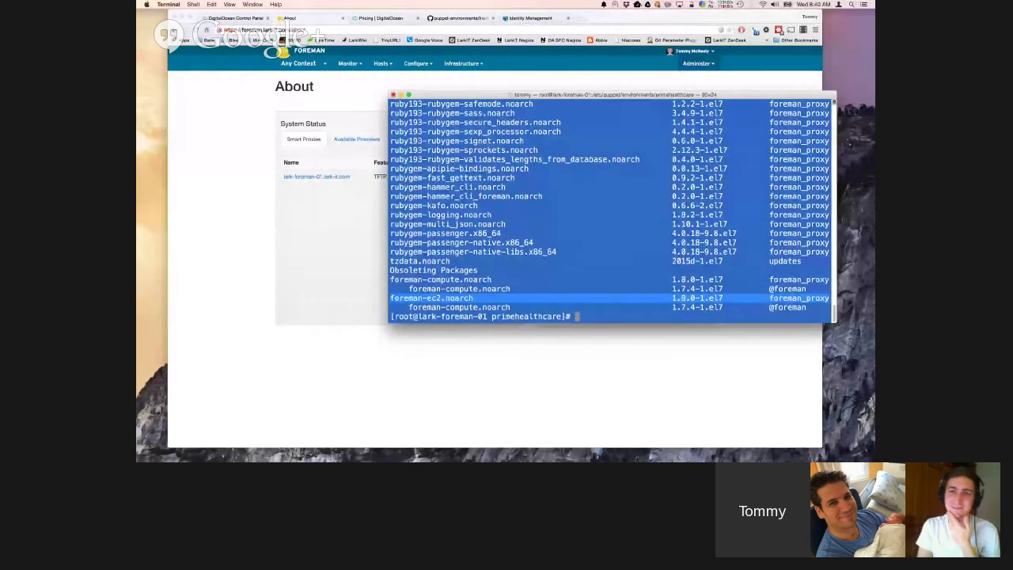
{"action": "key", "text": "super+Tab"}
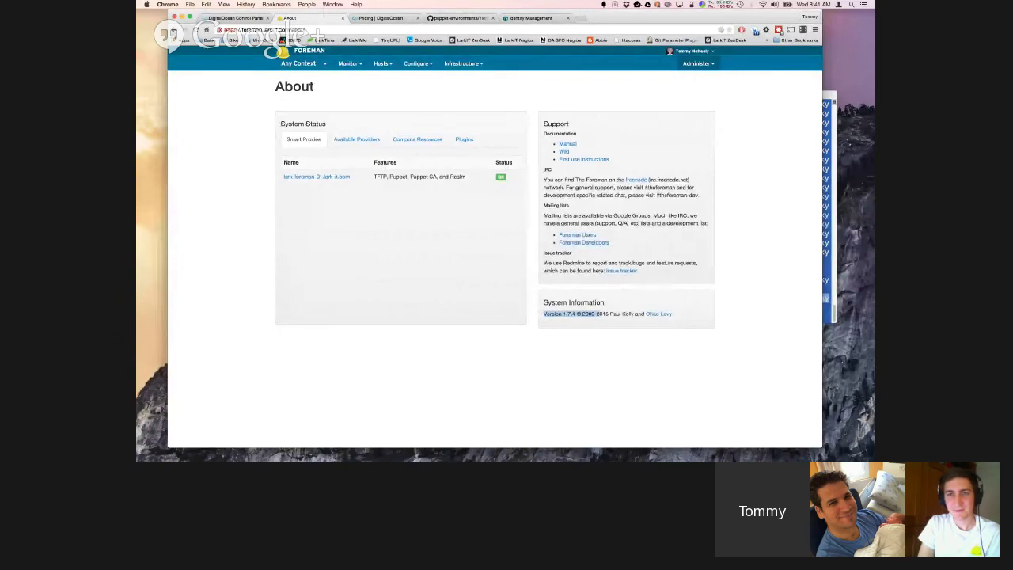
{"action": "key", "text": "super+Tab"}
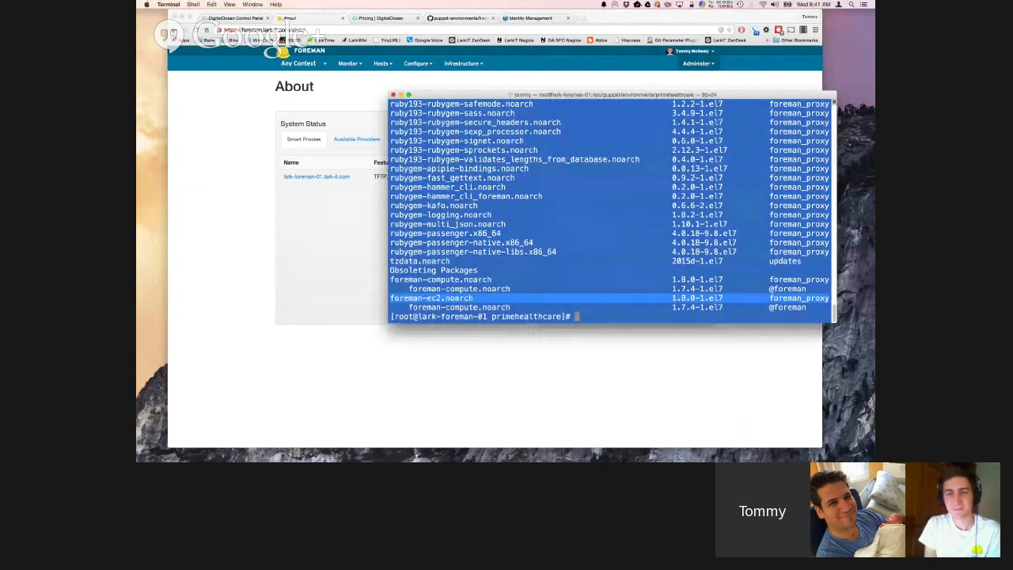
Switch to Foreman in Chrome, list all hosts, find "fore" on the page and open the lark-foreman-01.lark-it.com host
{"action": "key", "text": "super+Tab"}
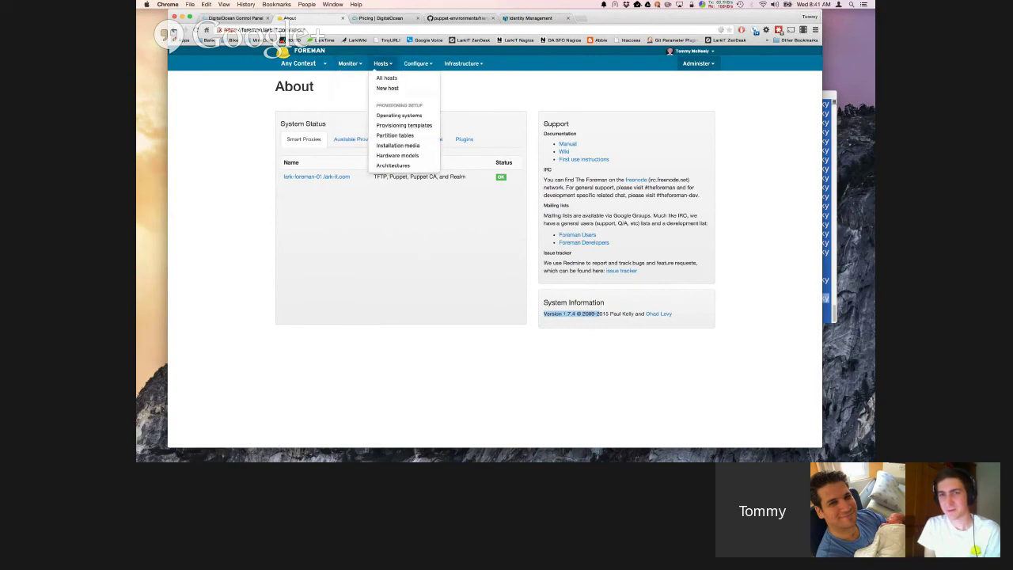
{"action": "left_click", "coordinate": [387, 78]}
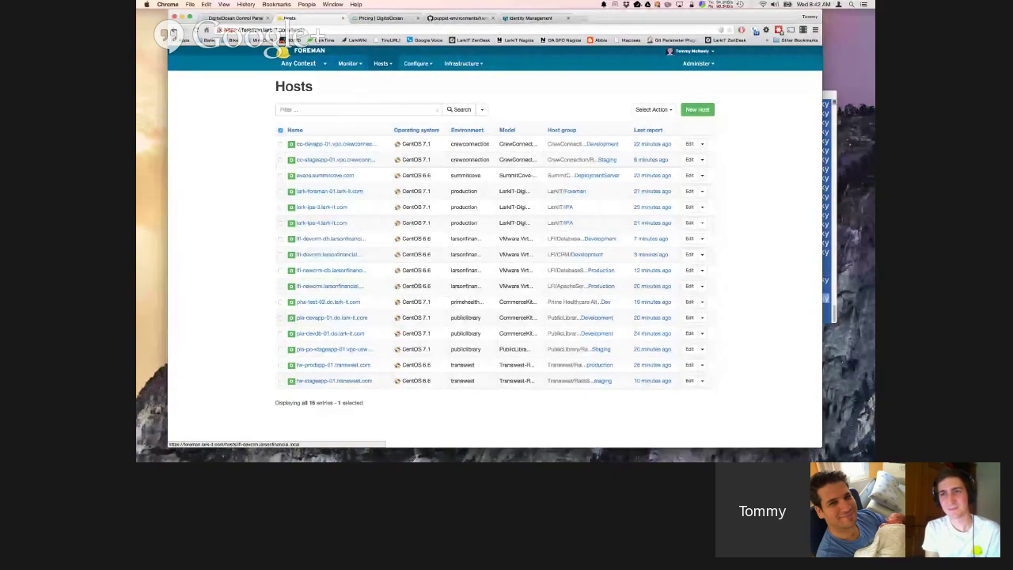
{"action": "key", "text": "super+f"}
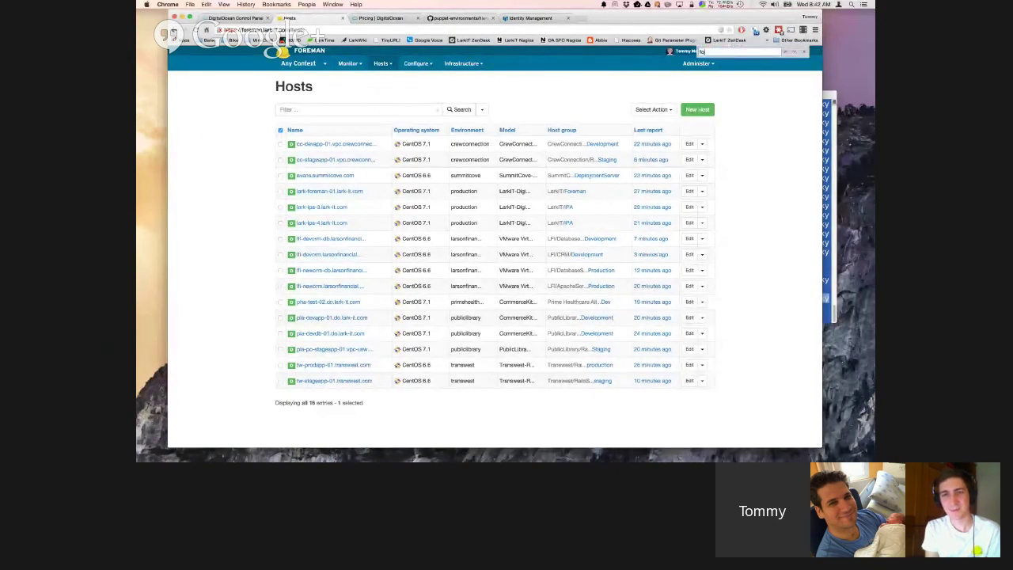
{"action": "type", "text": "fore"}
{"action": "key", "text": "ctrl+Return"}
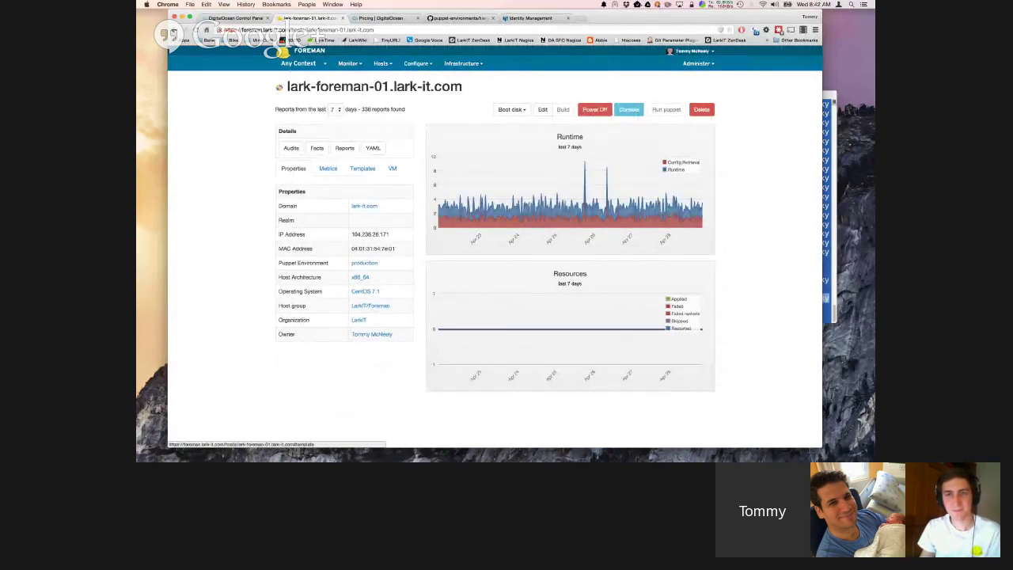
Open the reports of host lark-foreman-01.lark-it.com and display the details of its most recent report
{"action": "left_click", "coordinate": [344, 148]}
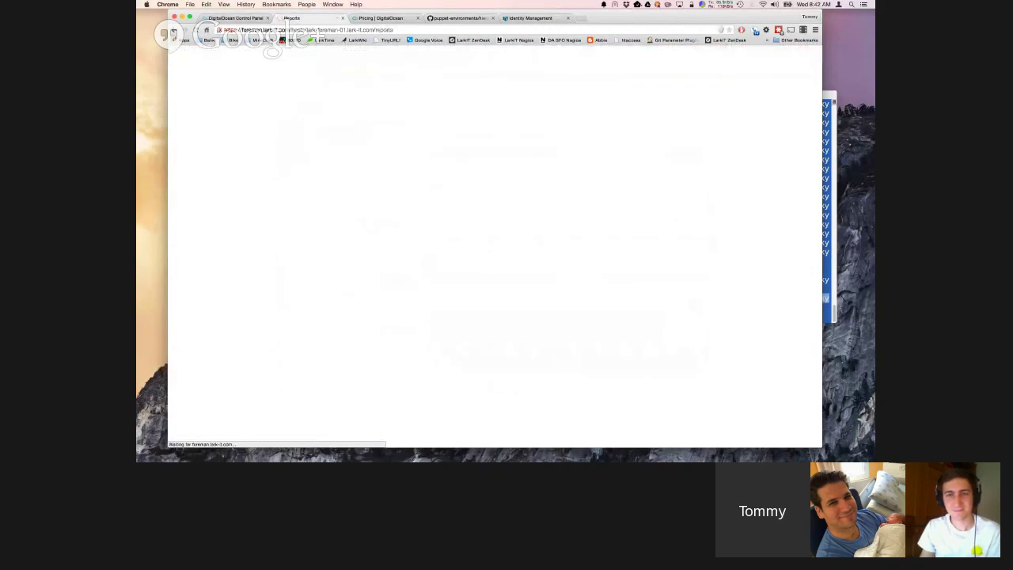
{"action": "left_click", "coordinate": [294, 153]}
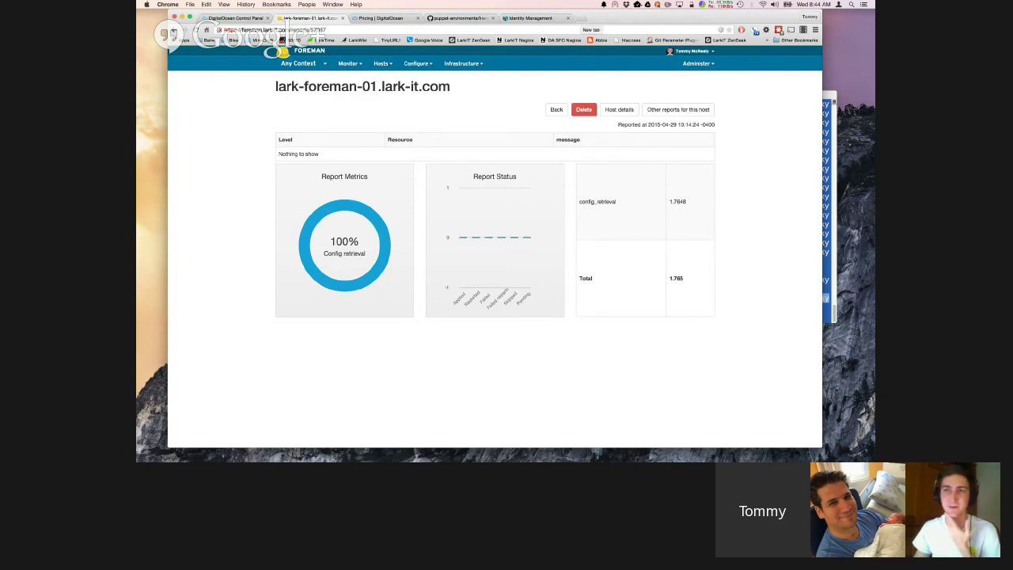
{"action": "left_click", "coordinate": [578, 18]}
{"action": "type", "text": "lark-foreman.lark-it.com"}
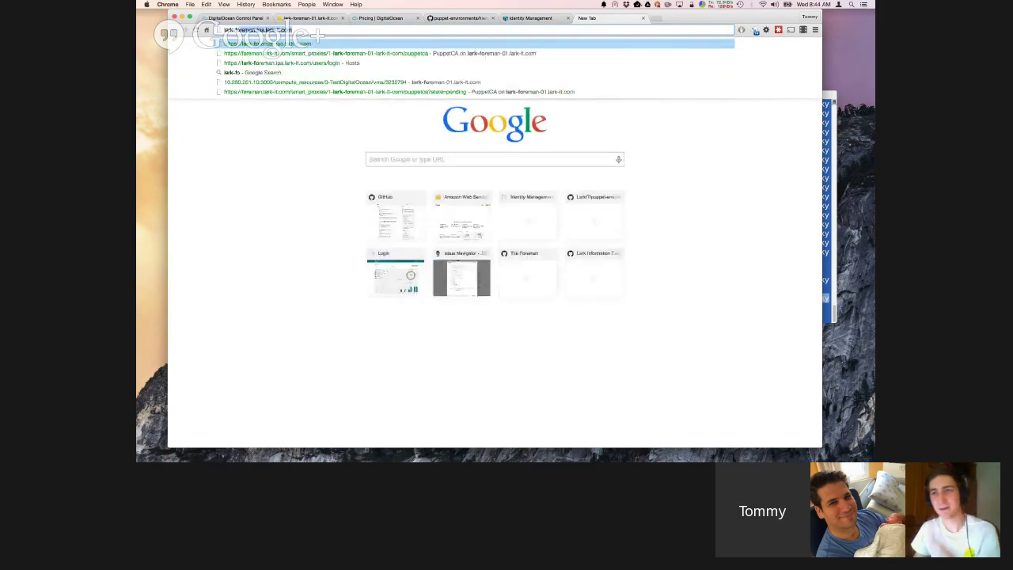
{"action": "key", "text": "Return"}
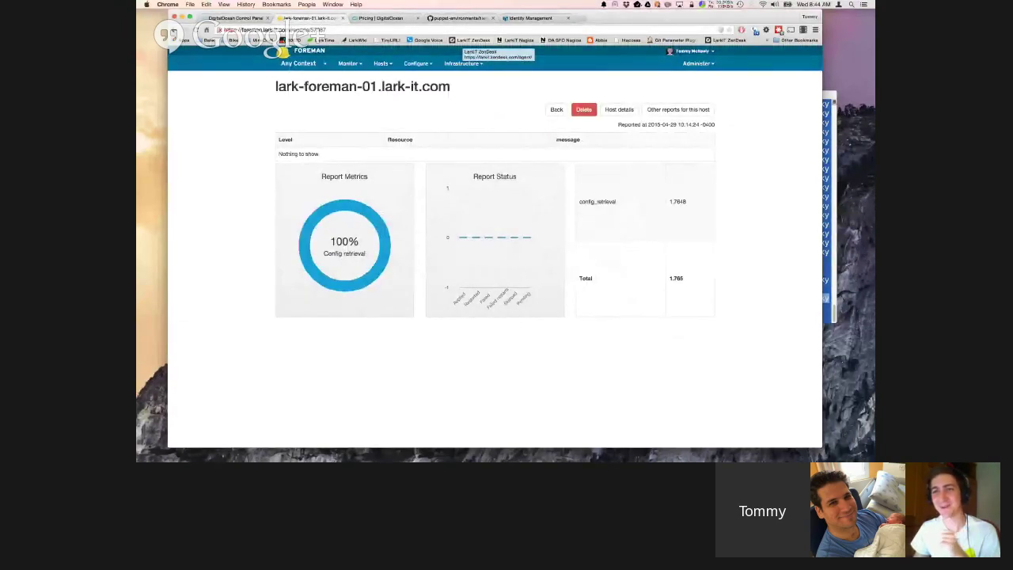
Open Foreman's About page and display the list of installed plugins
{"action": "mouse_move", "coordinate": [697, 64]}
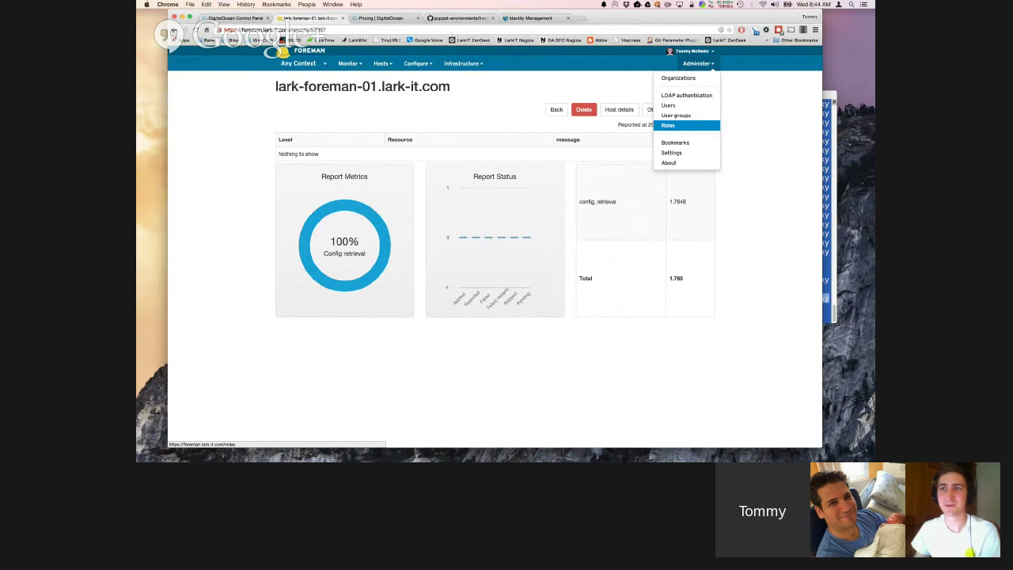
{"action": "left_click", "coordinate": [668, 163]}
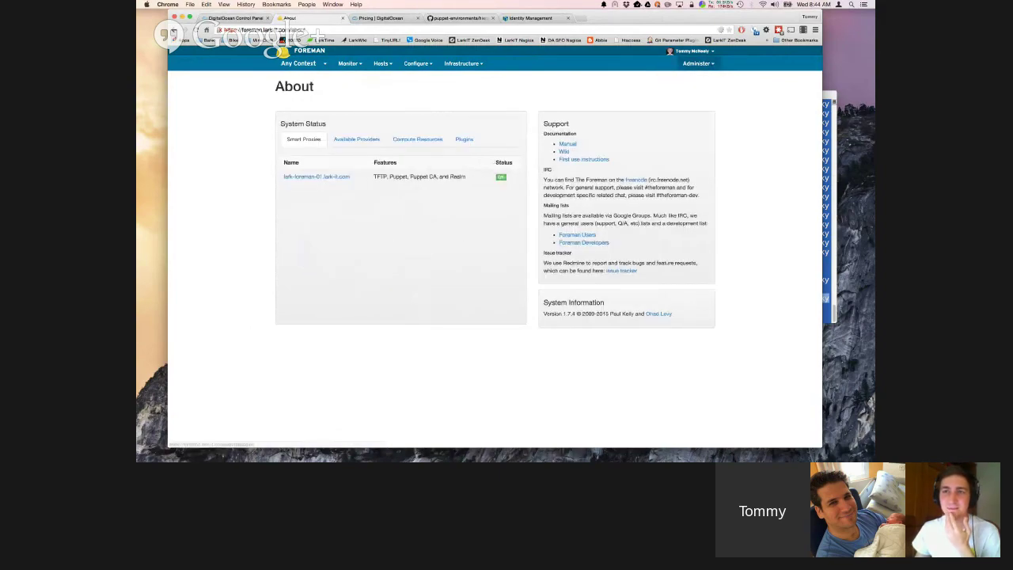
{"action": "left_click", "coordinate": [464, 139]}
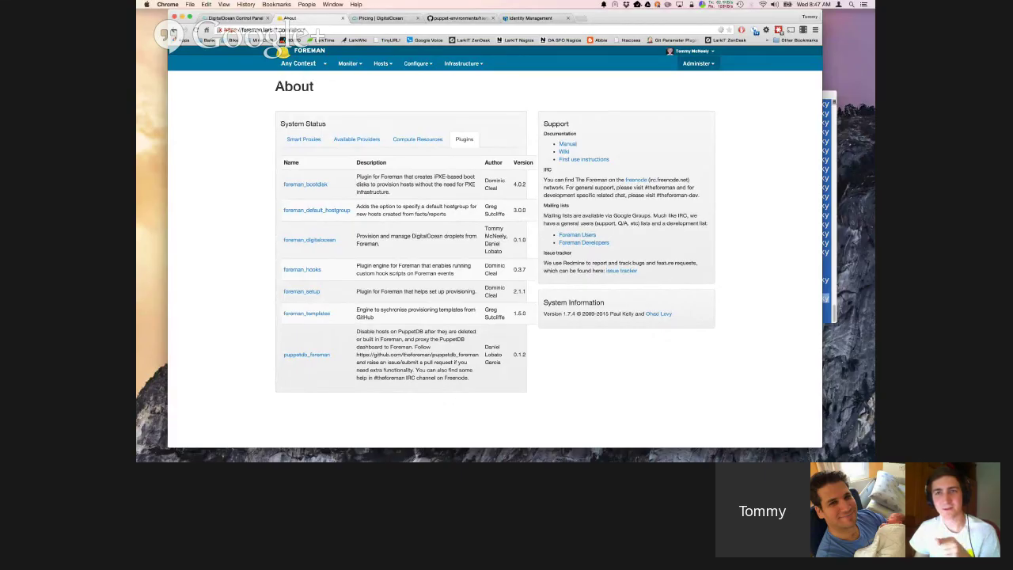
{"action": "left_click", "coordinate": [692, 50]}
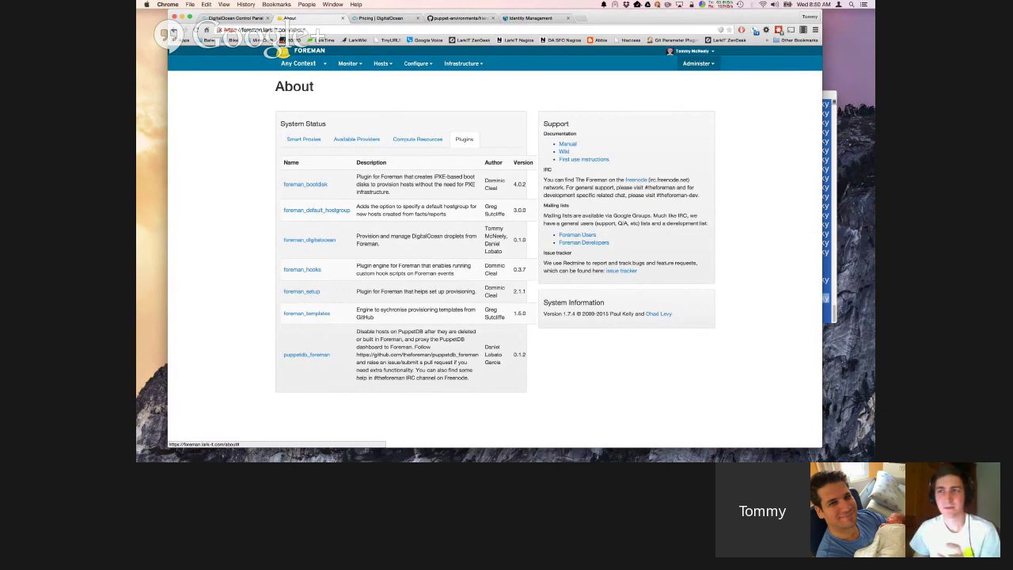
Open the CrewConnection/RailsServer/Development host group for editing and inspect its role and app_tier parameters
{"action": "left_click", "coordinate": [417, 64]}
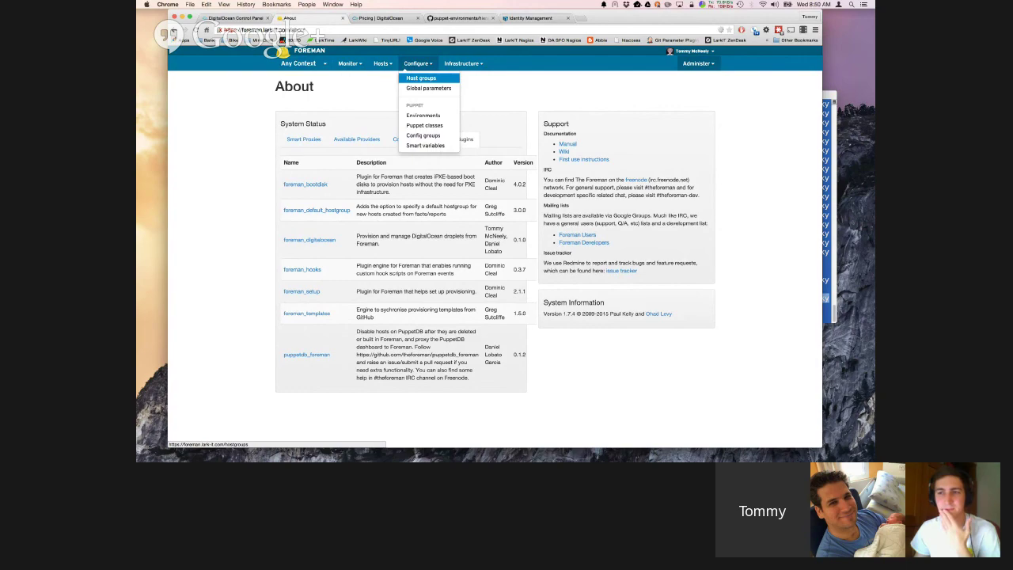
{"action": "left_click", "coordinate": [427, 79]}
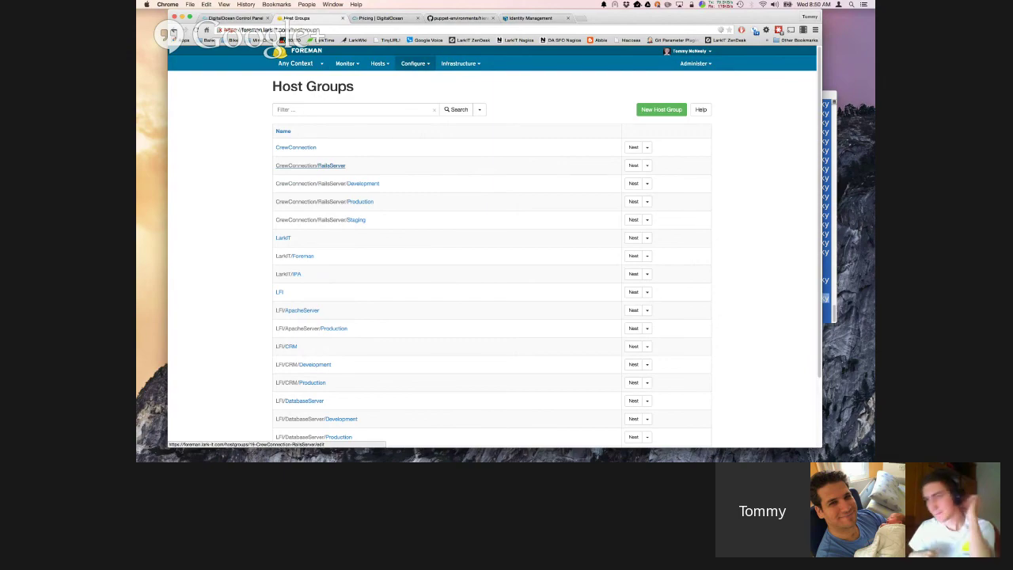
{"action": "left_click", "coordinate": [327, 182]}
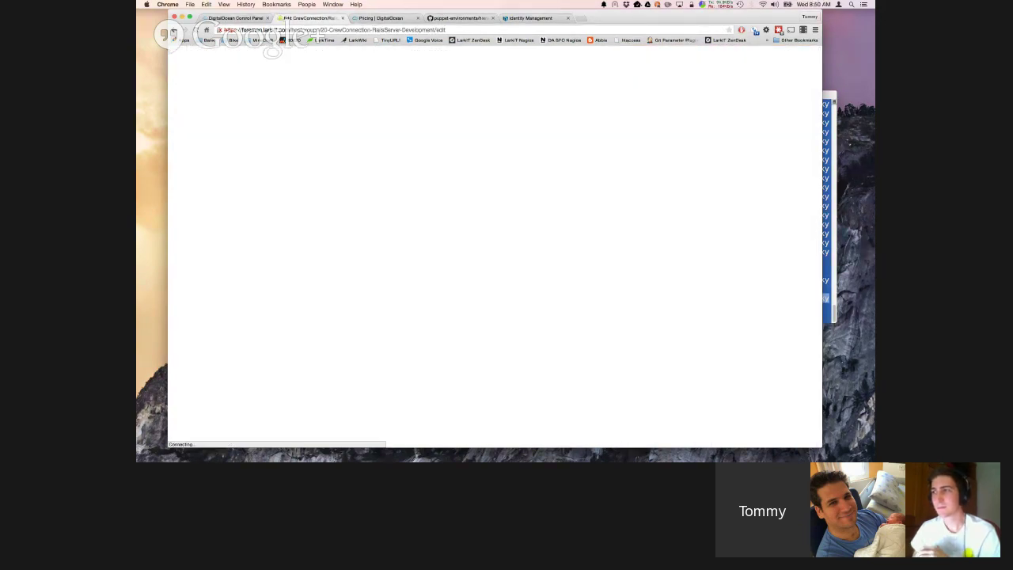
{"action": "left_click", "coordinate": [491, 140]}
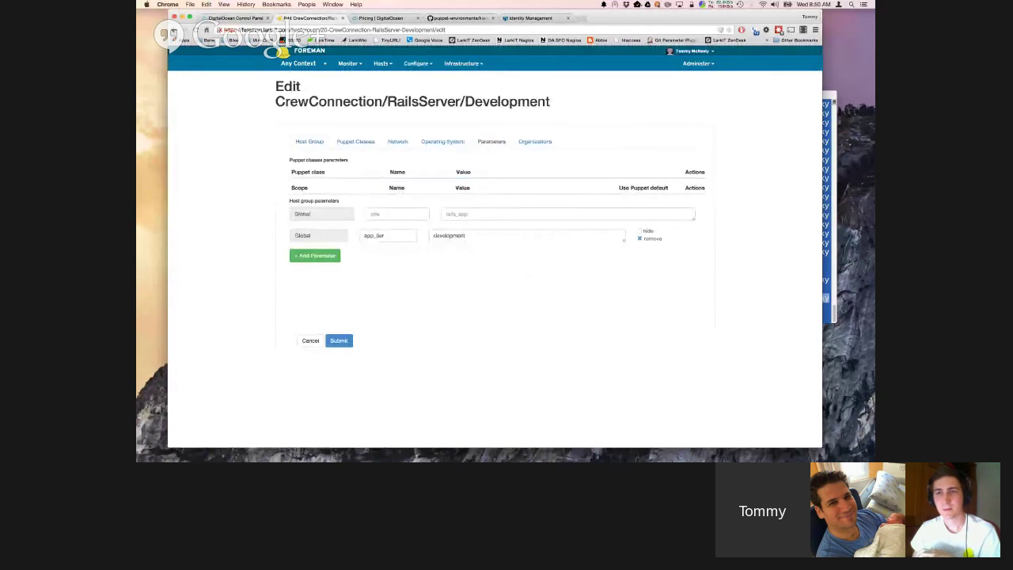
{"action": "left_click", "coordinate": [567, 214]}
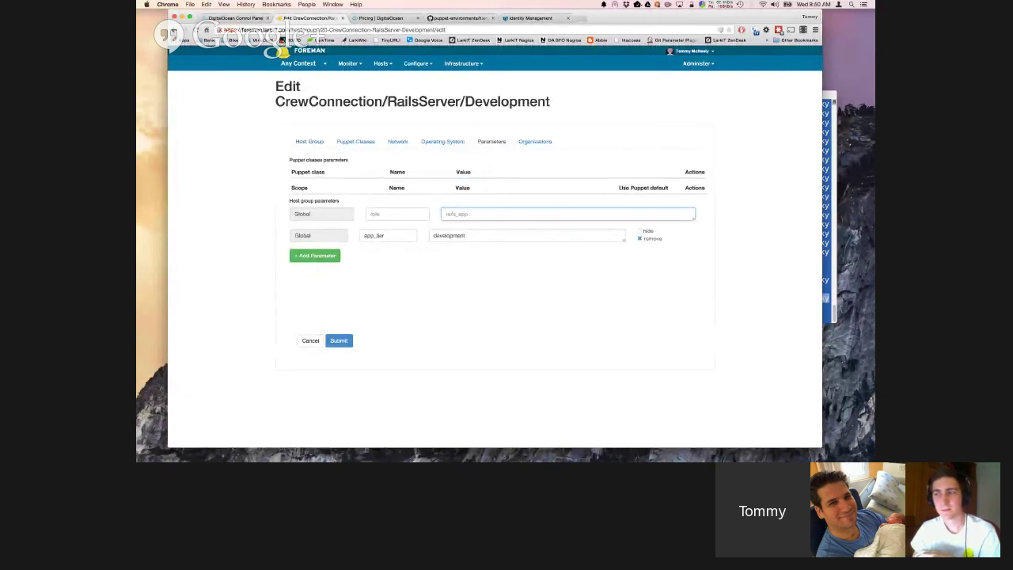
{"action": "key", "text": "Tab"}
{"action": "key", "text": "Tab"}
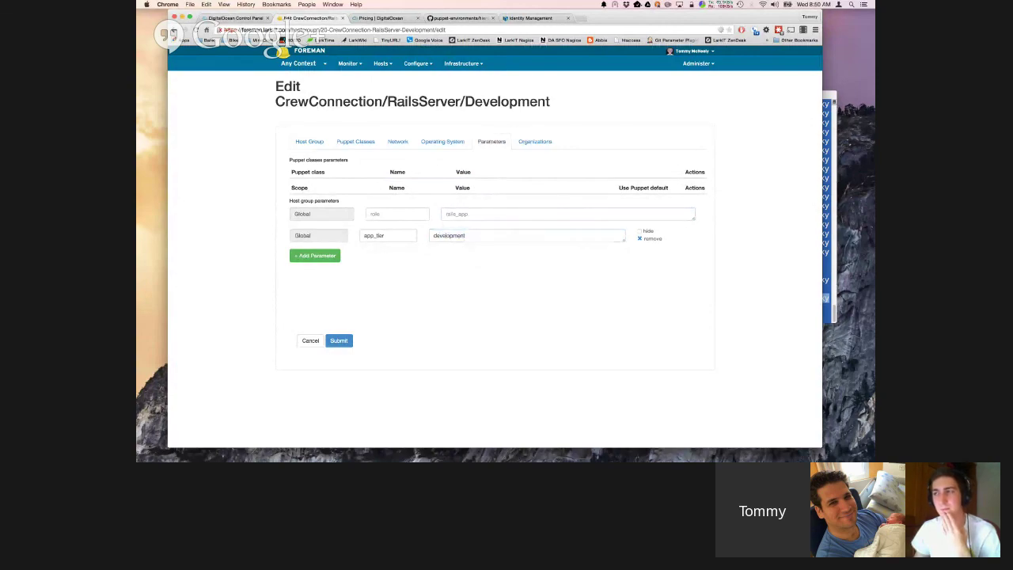
Review the host group's Puppet classes, recheck its role parameter and display its general host group settings
{"action": "left_click", "coordinate": [355, 141]}
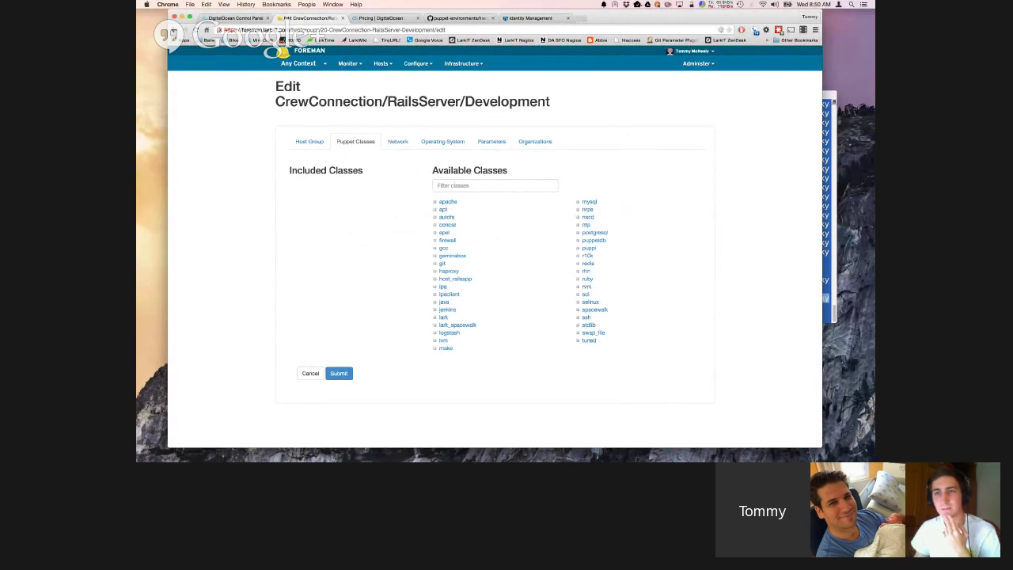
{"action": "left_click", "coordinate": [491, 141]}
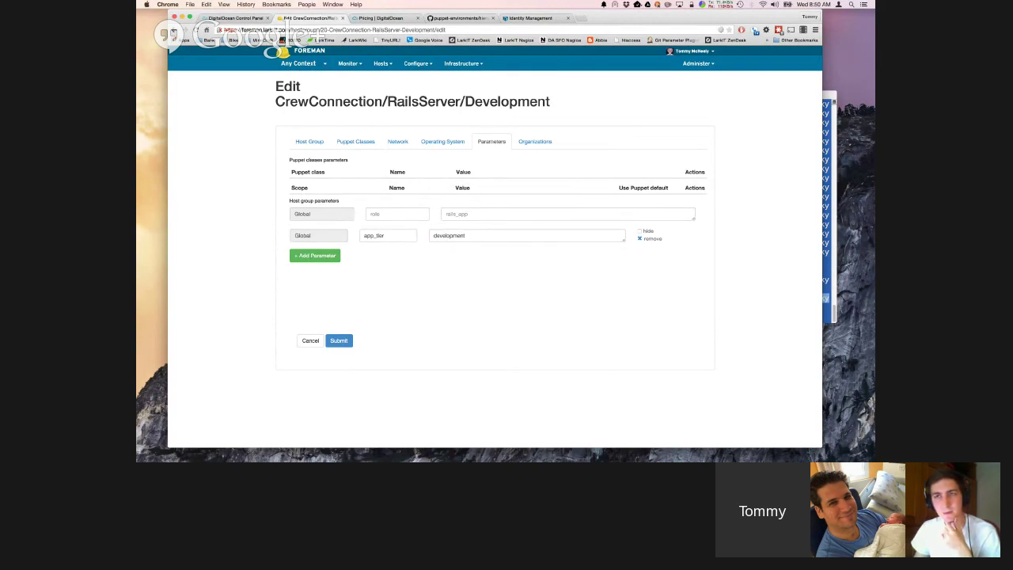
{"action": "left_click", "coordinate": [491, 214]}
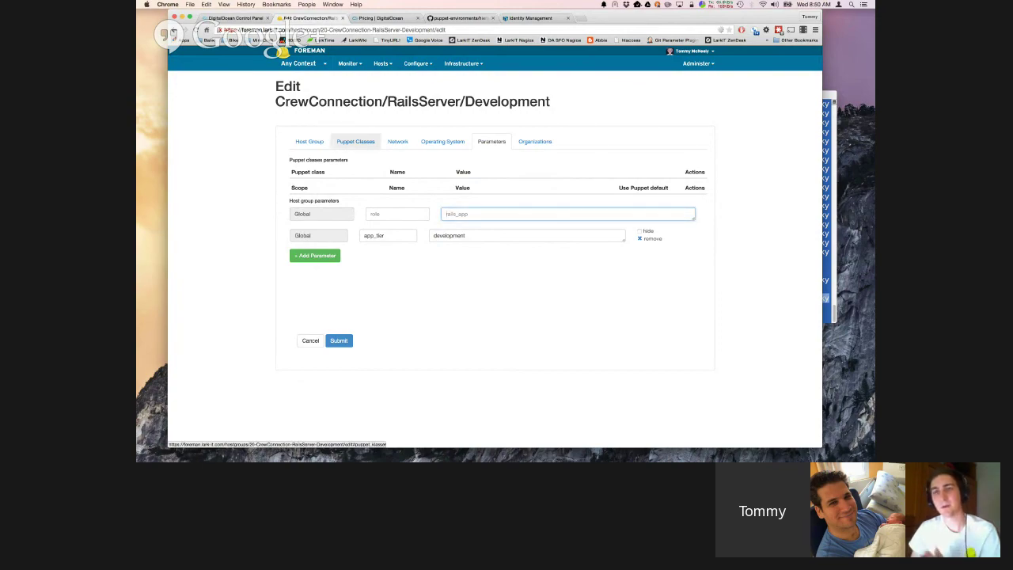
{"action": "left_click", "coordinate": [309, 141]}
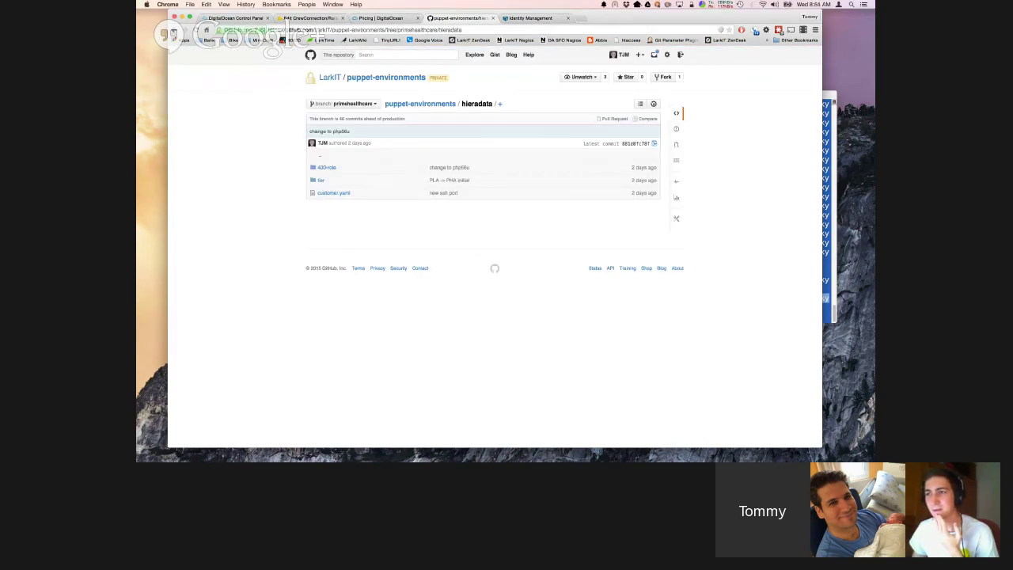
In GitHub's puppet-environments repository, view the 400-role hieradata folder, return to the repository root and briefly check the Foreman host group's settings
{"action": "left_click", "coordinate": [326, 167]}
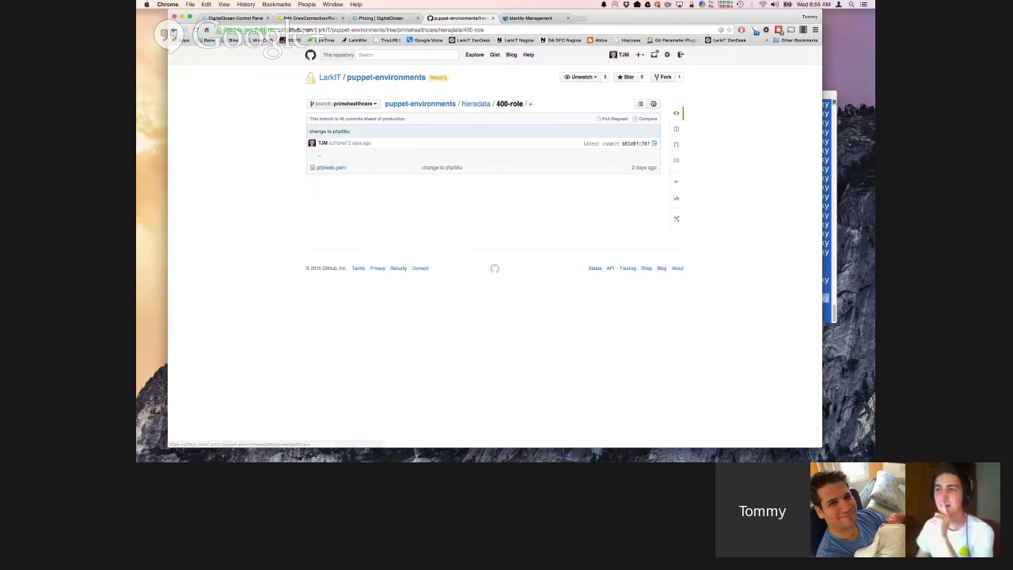
{"action": "left_click", "coordinate": [420, 104]}
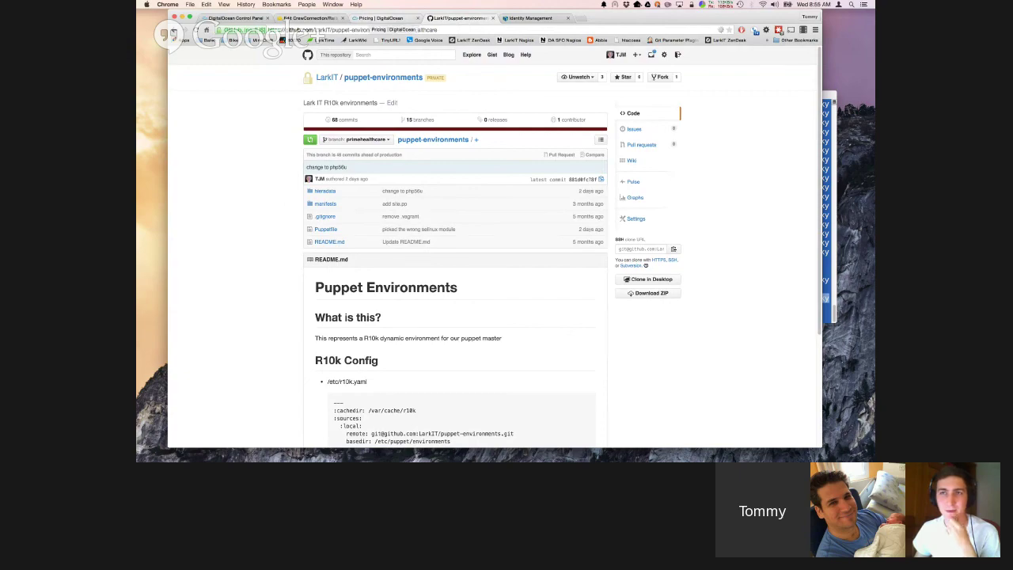
{"action": "key", "text": "ctrl+shift+Tab"}
{"action": "key", "text": "ctrl+shift+Tab"}
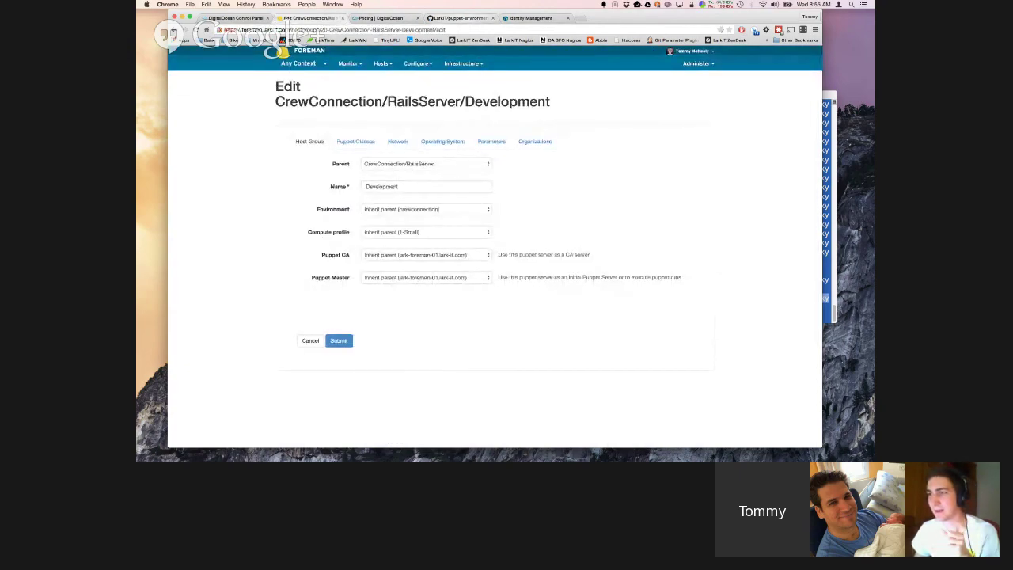
{"action": "key", "text": "ctrl+Tab"}
{"action": "key", "text": "ctrl+Tab"}
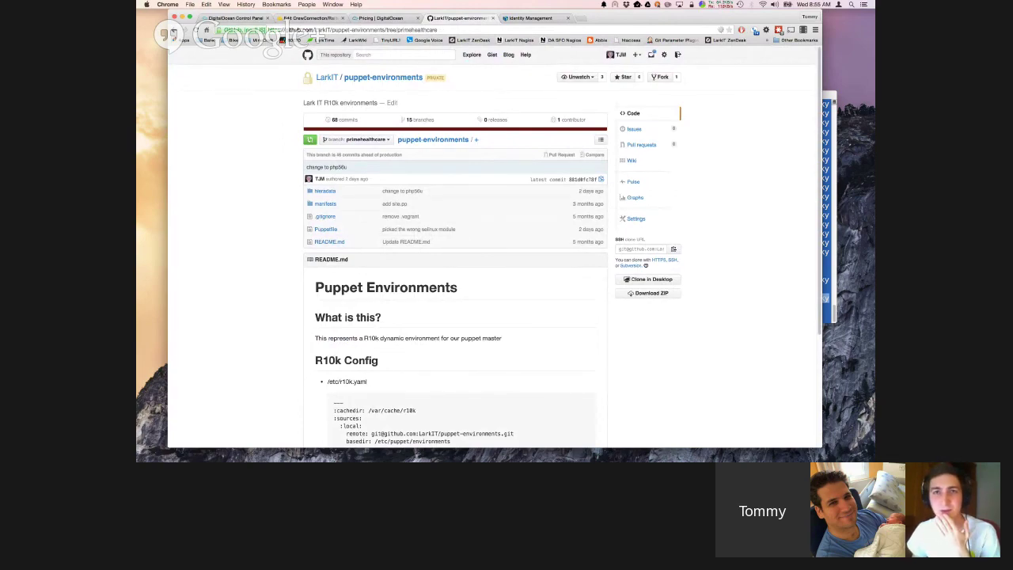
View the DigitalOcean pricing and droplet snapshots pages, returning to the puppet-environments repository on GitHub
{"action": "left_click", "coordinate": [382, 17]}
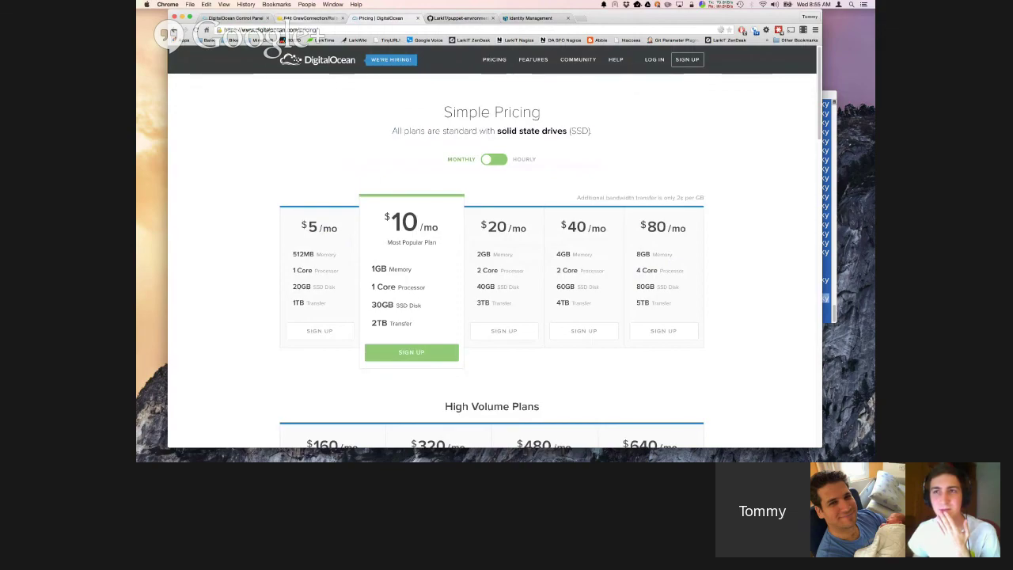
{"action": "key", "text": "ctrl+shift+Tab"}
{"action": "key", "text": "ctrl+shift+Tab"}
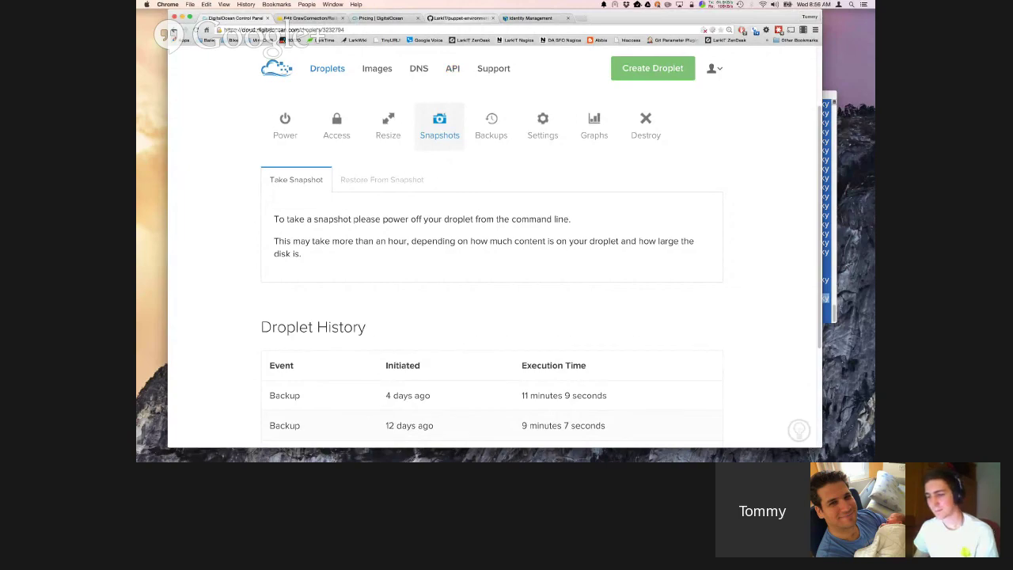
{"action": "key", "text": "super+4"}
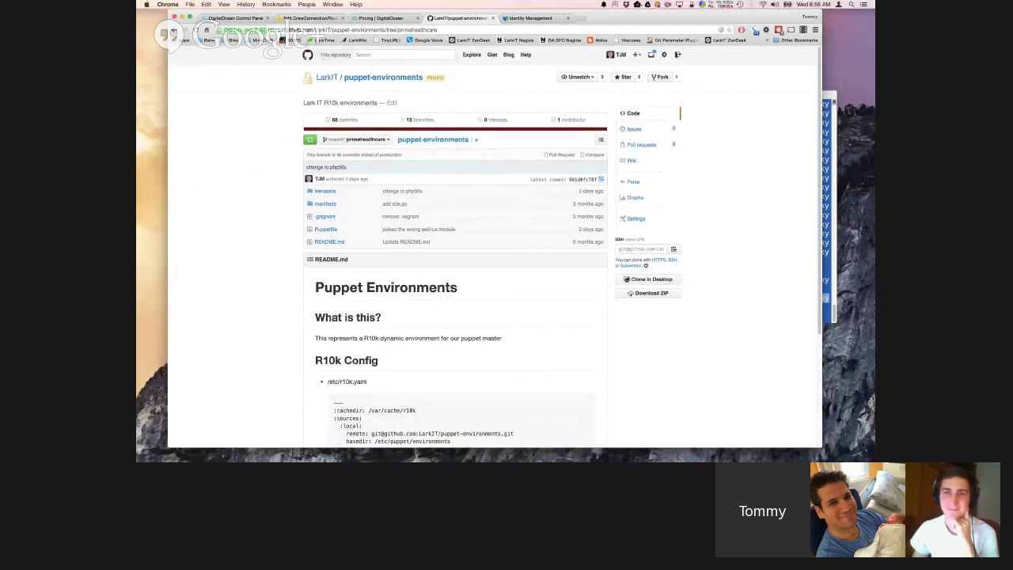
{"action": "key", "text": "ctrl+shift+Tab"}
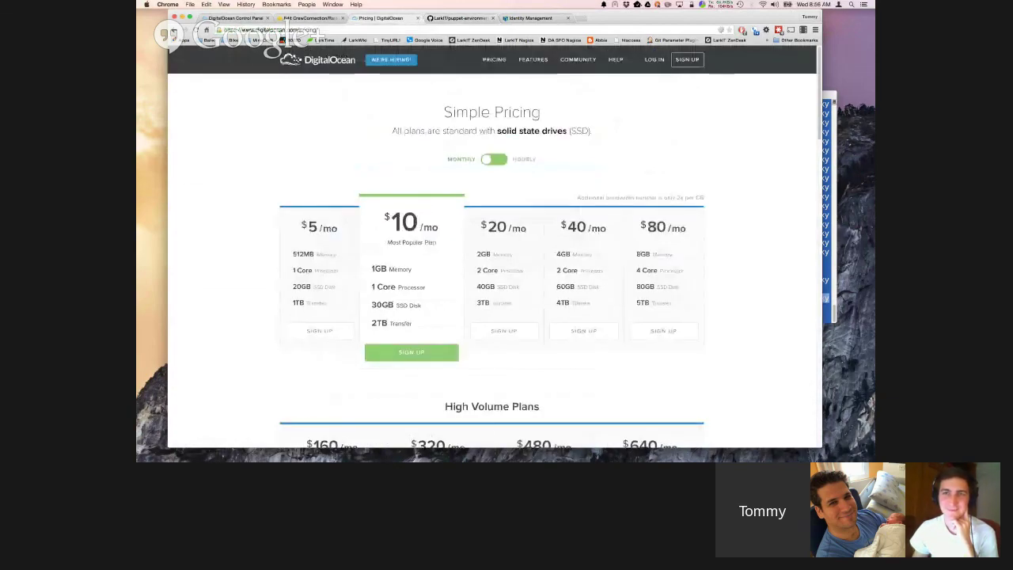
{"action": "key", "text": "ctrl+Tab"}
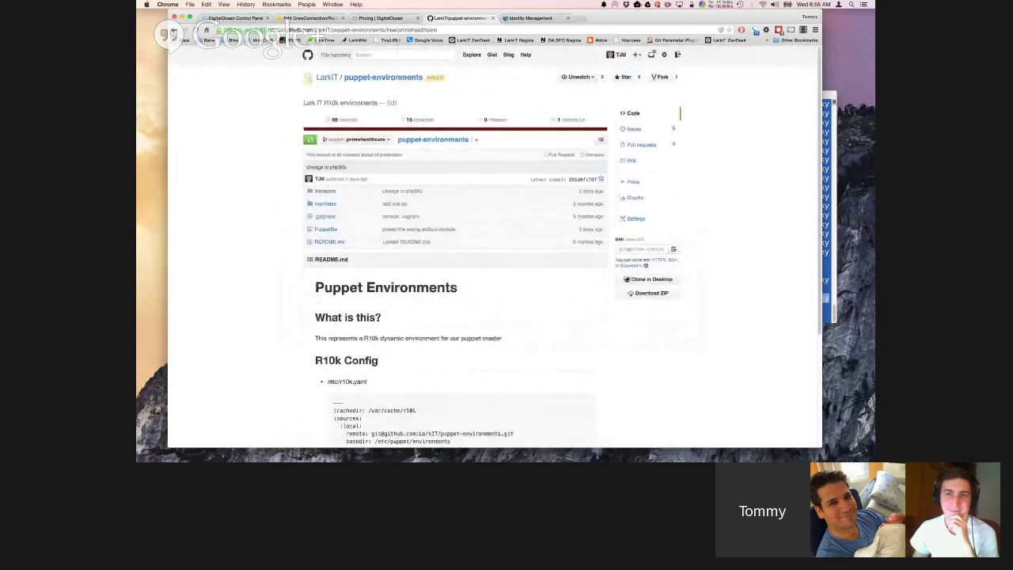